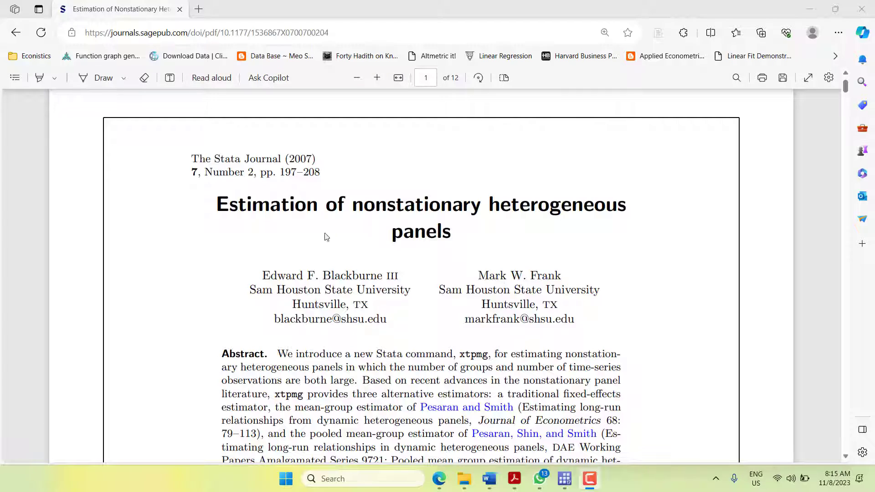
- Read the xtpmg paper from its title page through sections 2–4 to the 4.2 PMG estimation heading
scroll(317, 291, down, 20)
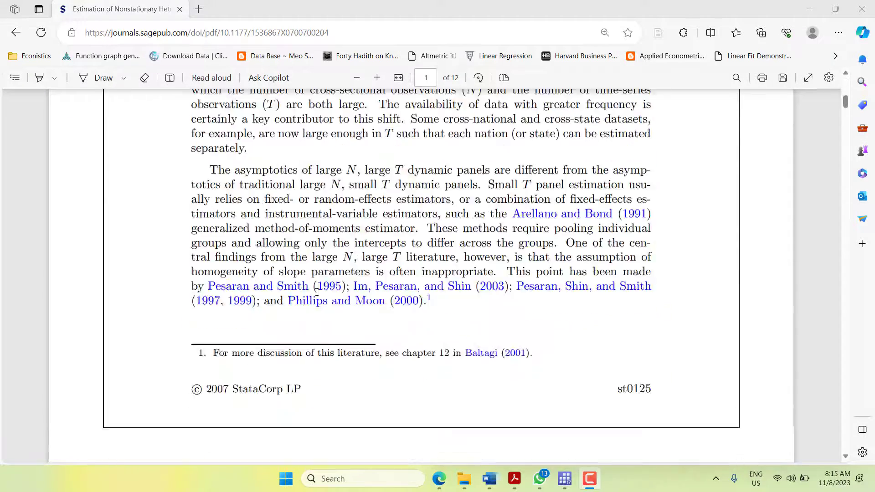
scroll(318, 291, up, 2)
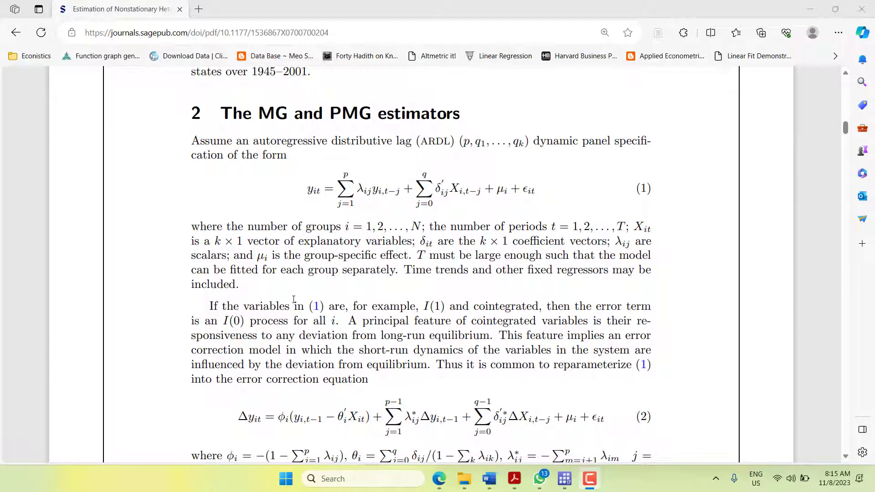
scroll(293, 299, down, 6)
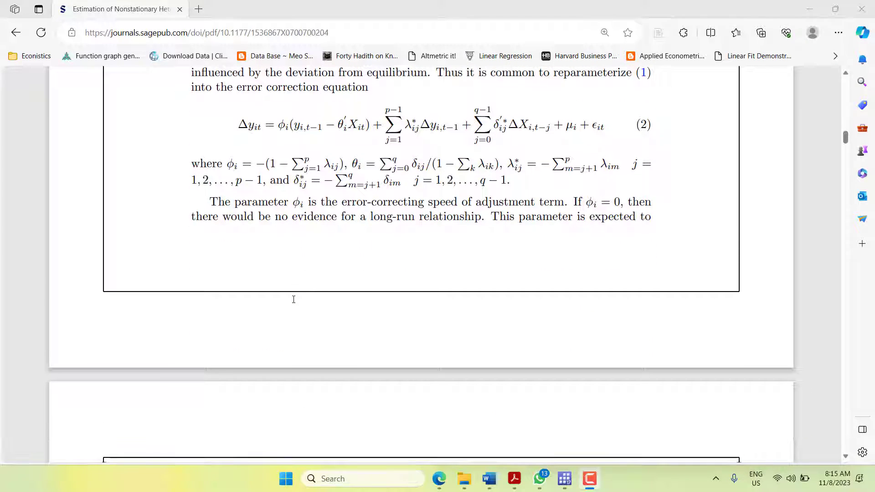
scroll(293, 299, down, 20)
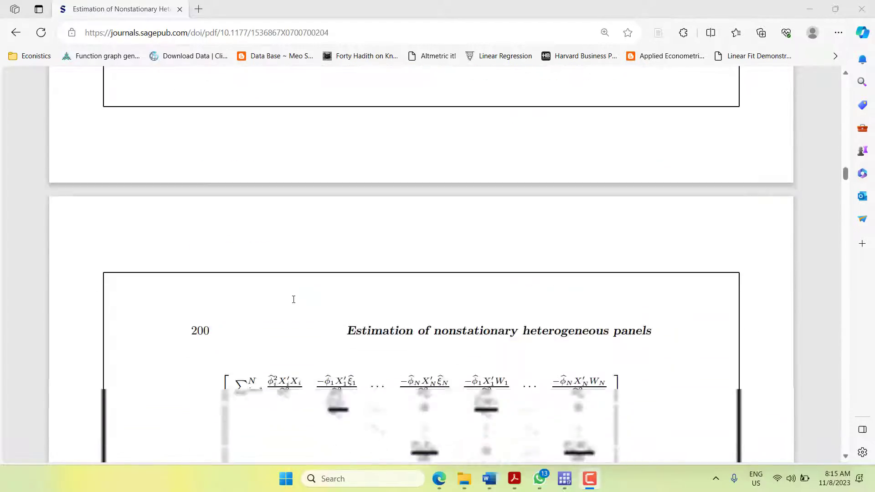
scroll(293, 299, up, 20)
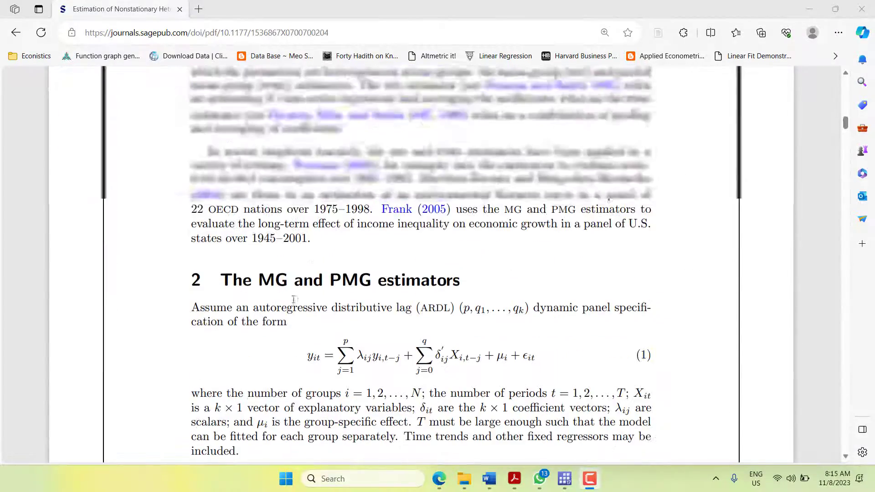
scroll(296, 291, down, 15)
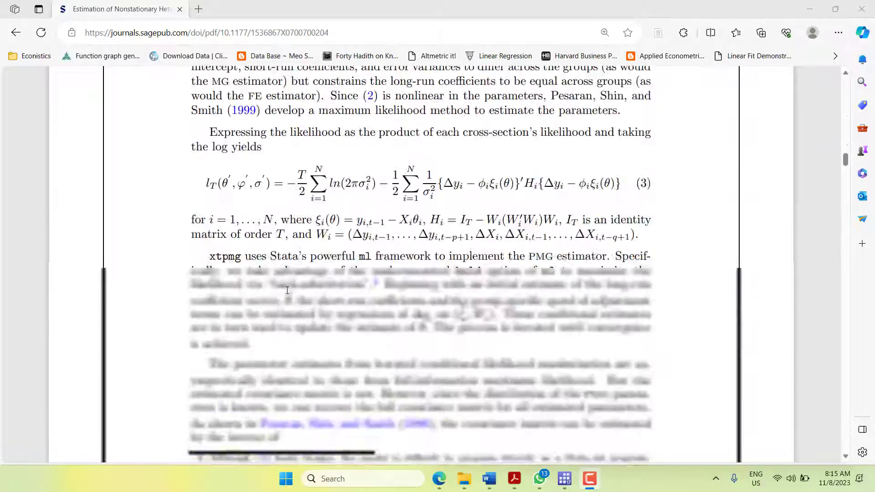
scroll(287, 291, down, 15)
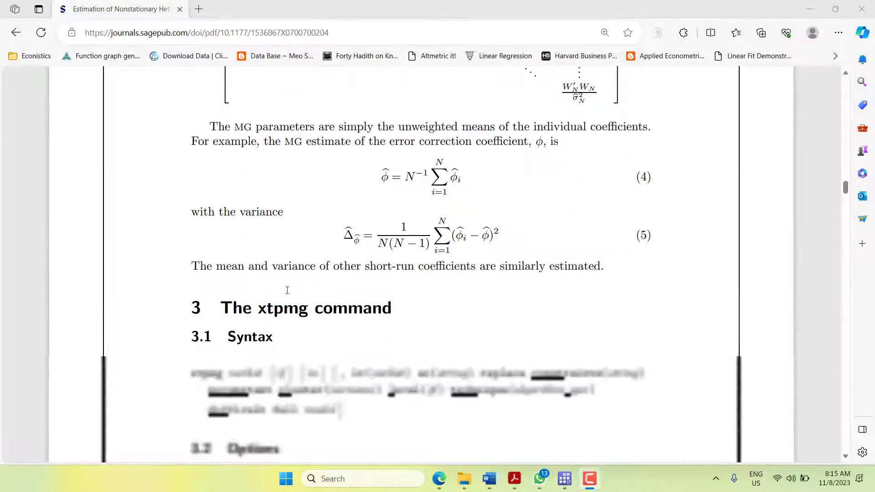
scroll(287, 290, down, 20)
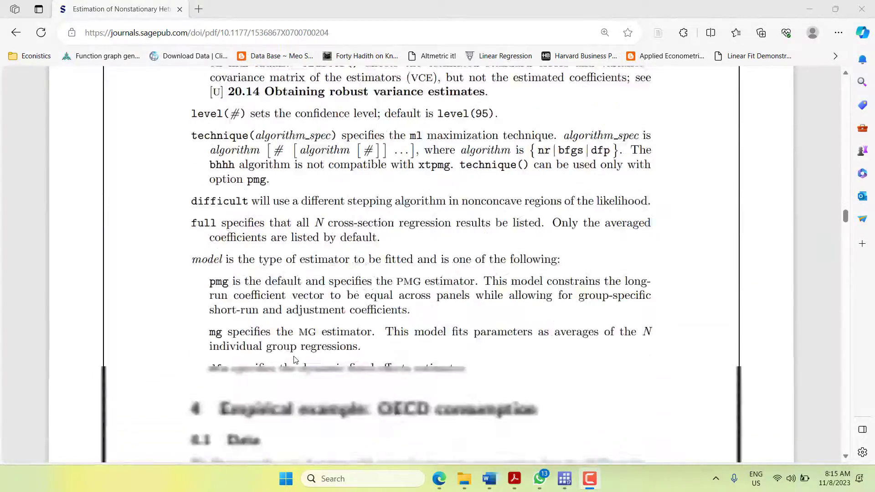
scroll(294, 360, down, 20)
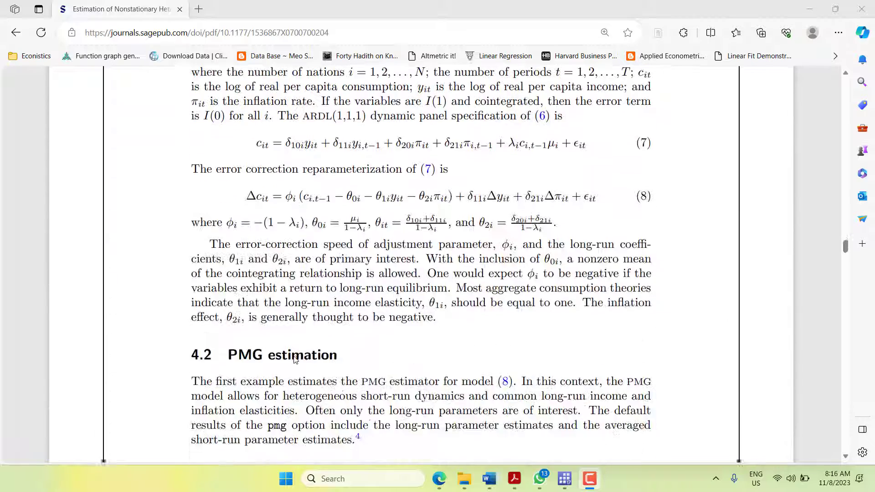
scroll(295, 360, down, 5)
scroll(295, 360, up, 3)
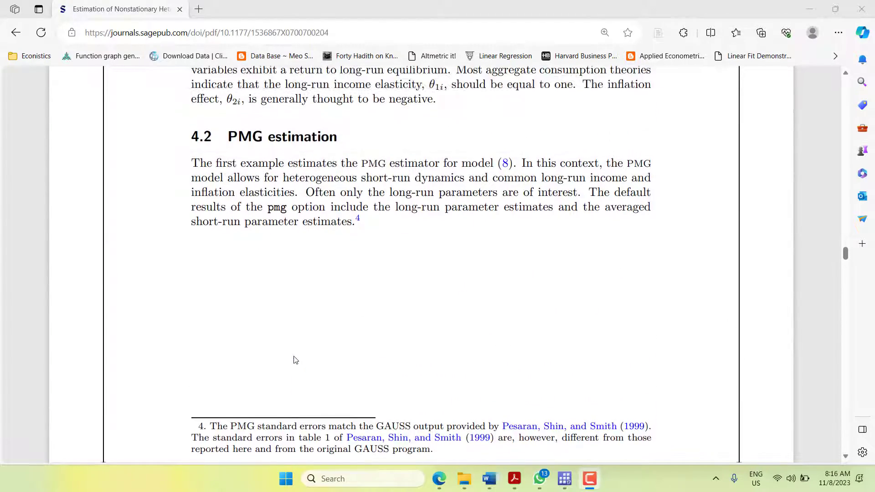
- Page through the pmg output on pages 203–204 to the 4.3 MG estimation table on page 205
scroll(338, 178, down, 15)
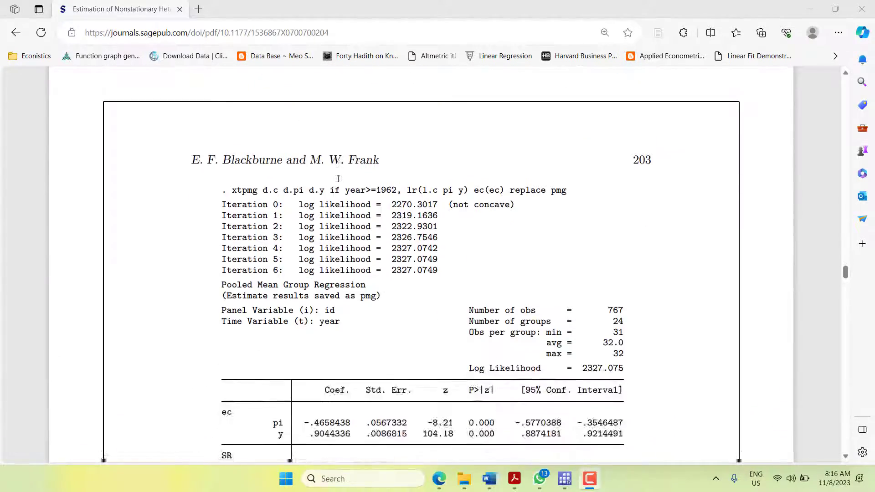
scroll(338, 179, down, 12)
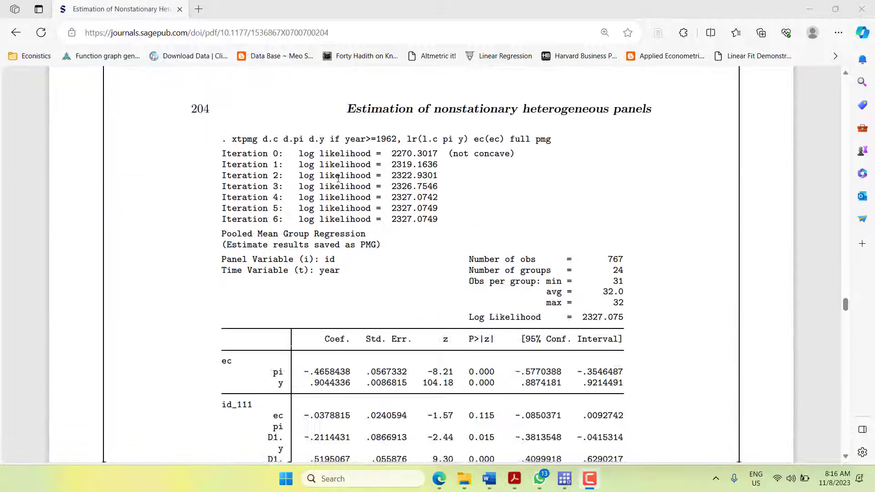
scroll(338, 178, down, 4)
scroll(273, 257, up, 6)
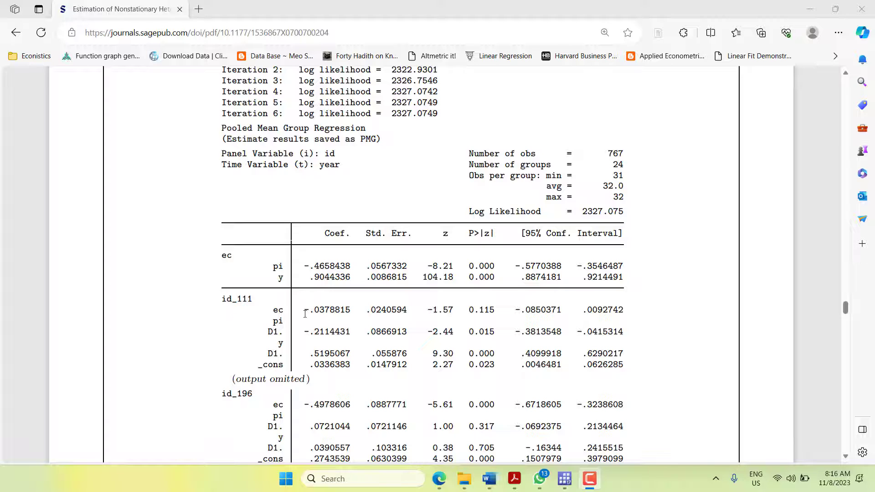
scroll(305, 313, down, 3)
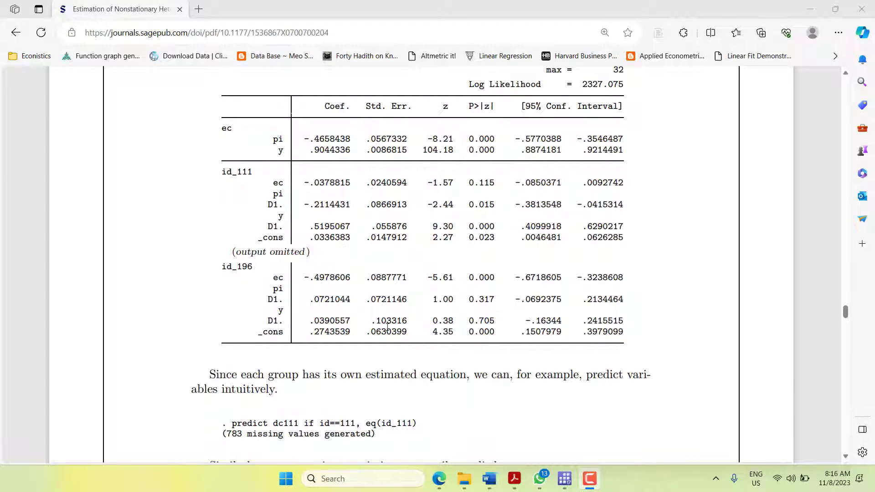
scroll(428, 316, up, 10)
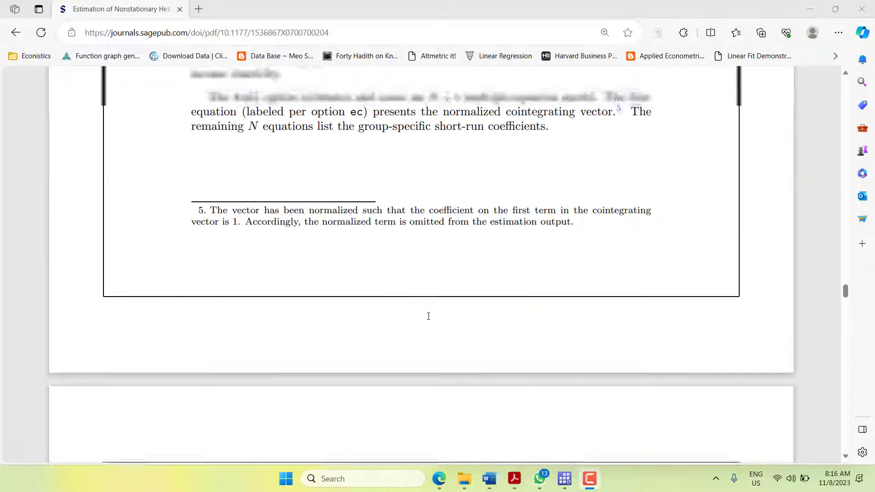
scroll(428, 316, down, 20)
scroll(428, 316, down, 5)
scroll(387, 328, up, 2)
scroll(349, 337, down, 1)
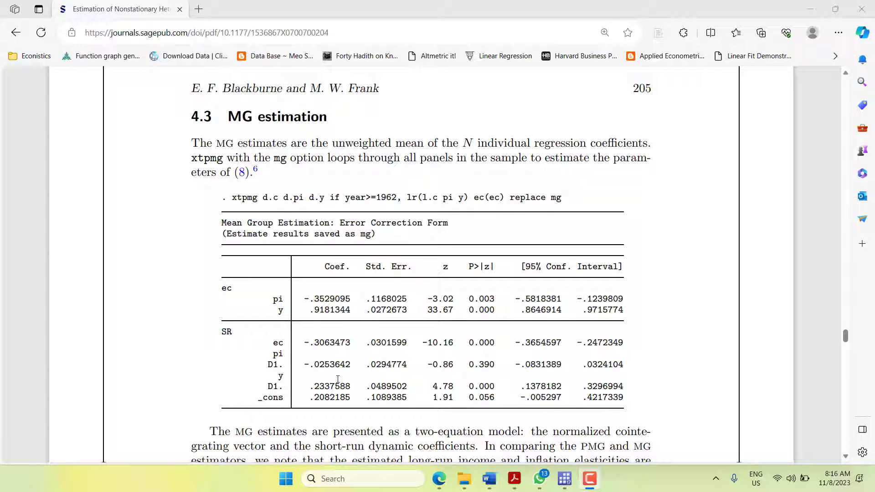
- Skim the MG table, Dynamic FE table and Conclusion, then return to the page 206 Hausman test (chi2 = 1.06)
scroll(338, 378, down, 10)
scroll(338, 379, up, 10)
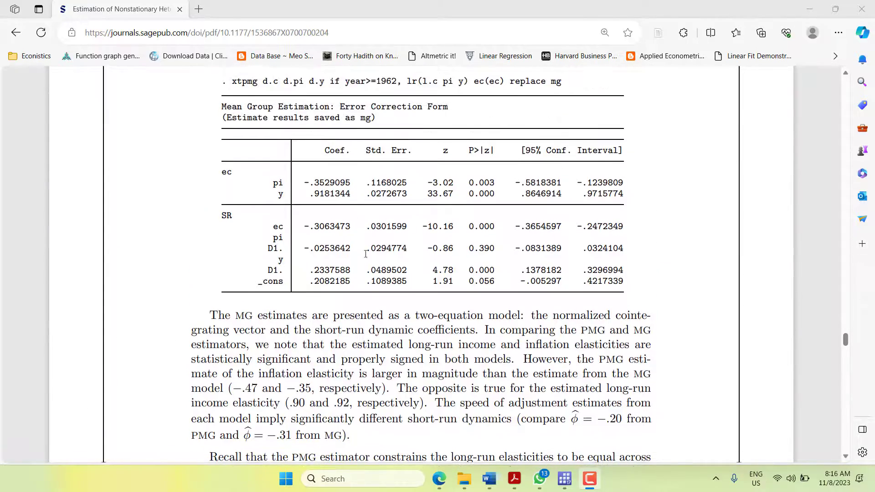
scroll(354, 261, down, 12)
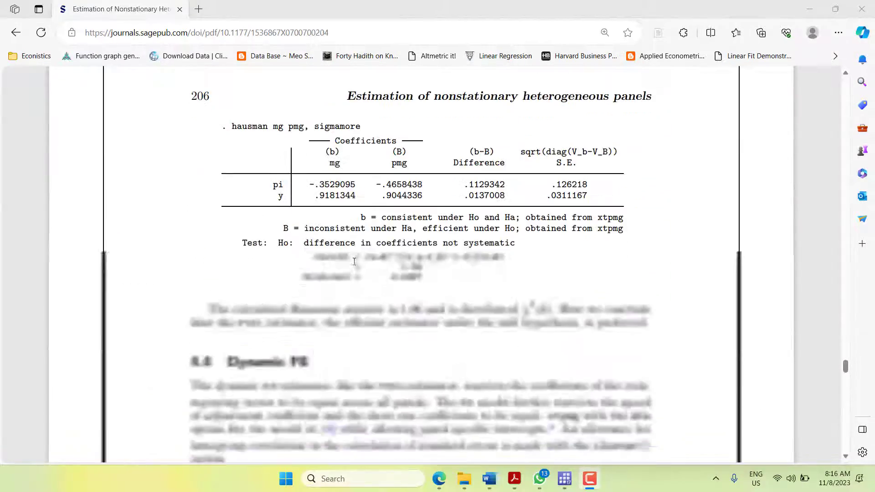
scroll(344, 276, up, 9)
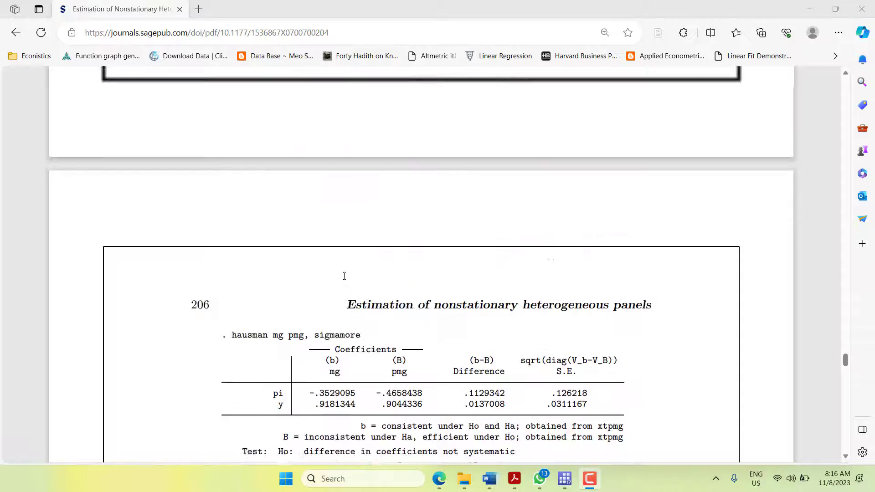
scroll(344, 276, down, 7)
scroll(344, 276, down, 10)
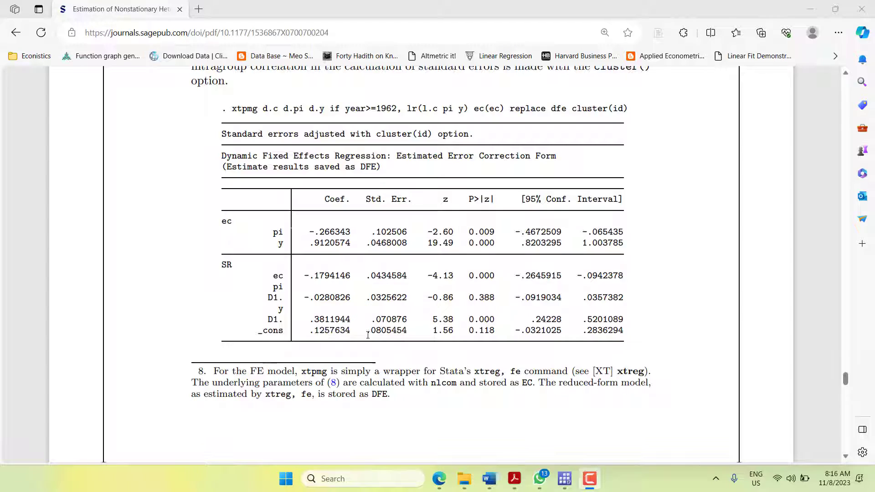
scroll(377, 334, down, 15)
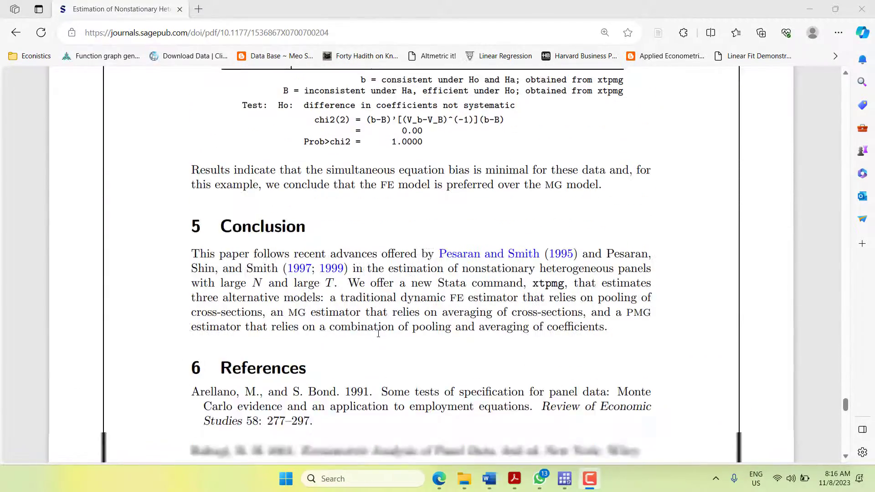
scroll(378, 333, up, 15)
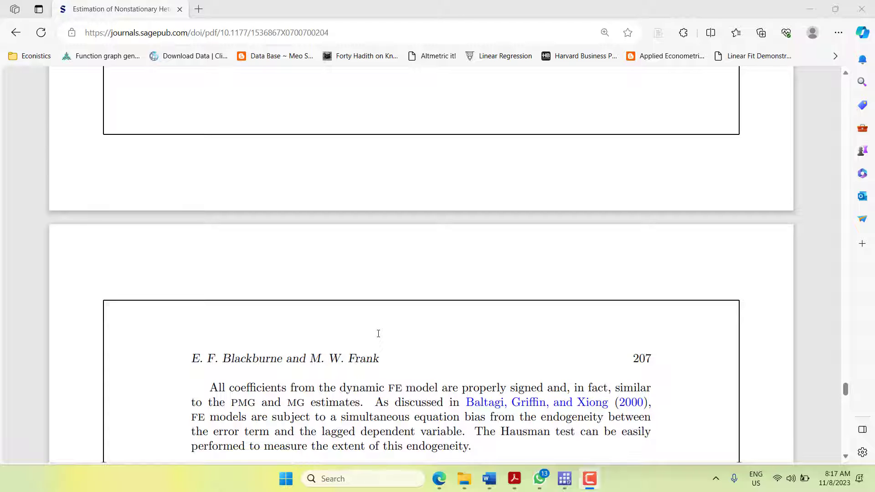
scroll(364, 340, up, 15)
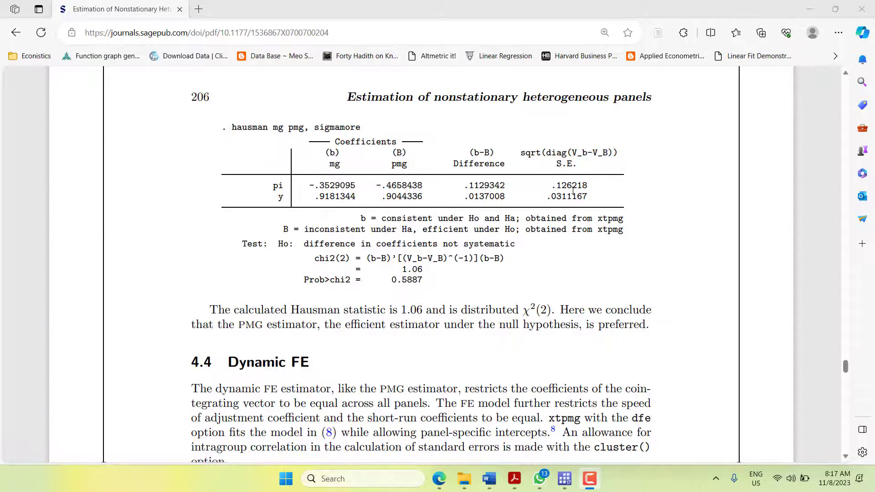
- Revisit the country-wise pmg output on page 204, dismissing the stray context menu
scroll(573, 190, up, 20)
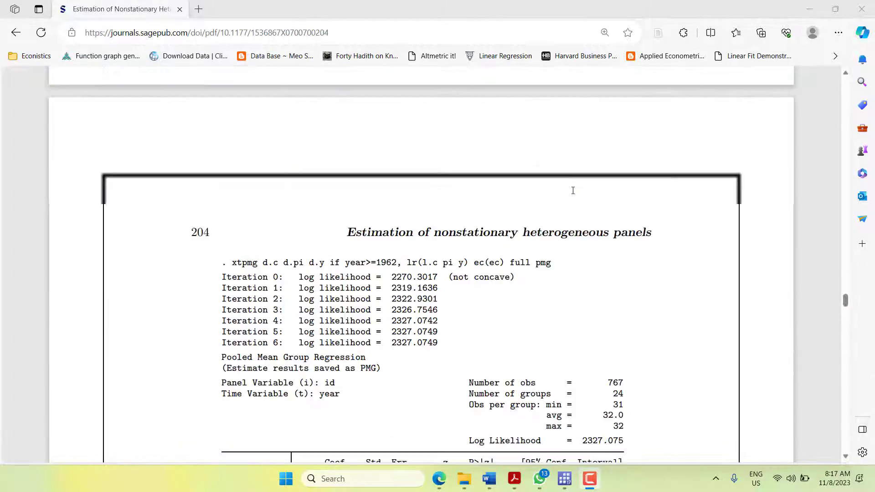
scroll(572, 190, down, 5)
right_click(572, 191)
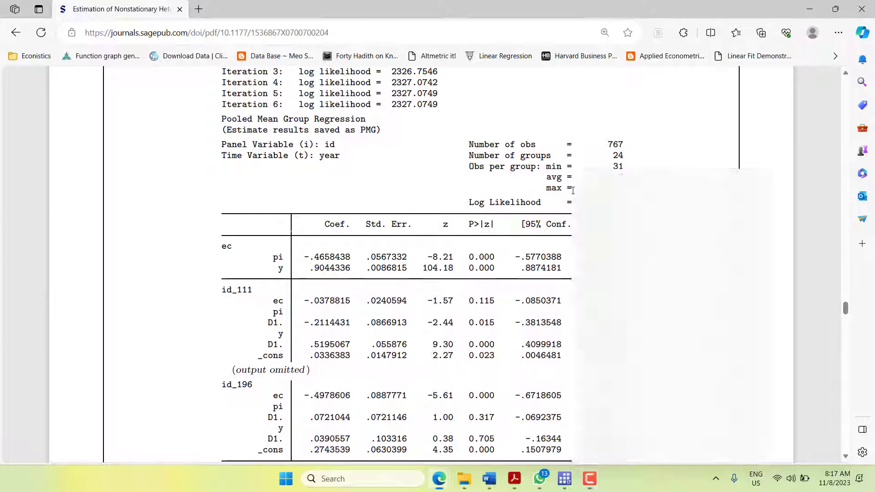
click(453, 237)
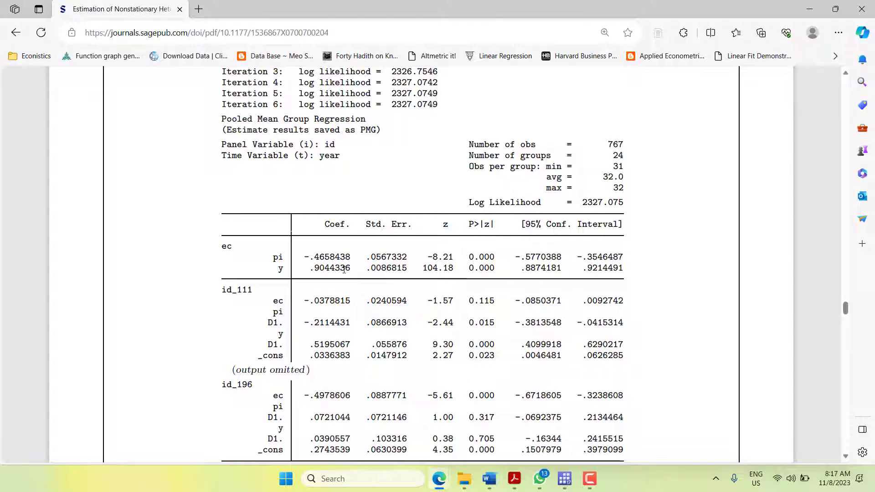
- Move down to the Dynamic FE results table on page 206, with pi coefficient −.266343
scroll(271, 279, down, 2)
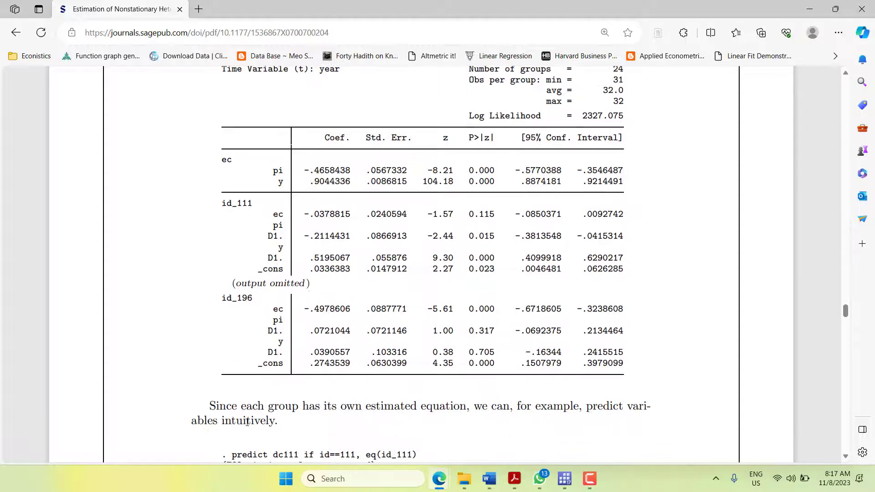
scroll(325, 388, up, 15)
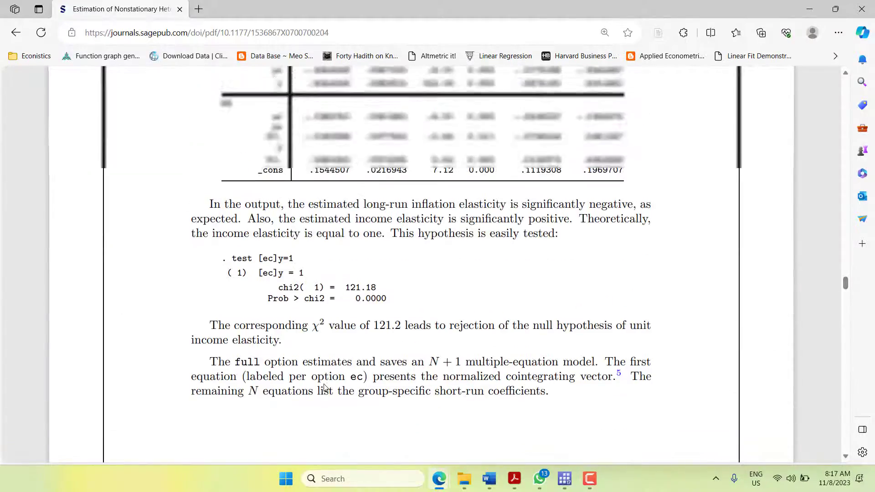
scroll(325, 388, down, 6)
scroll(325, 388, down, 20)
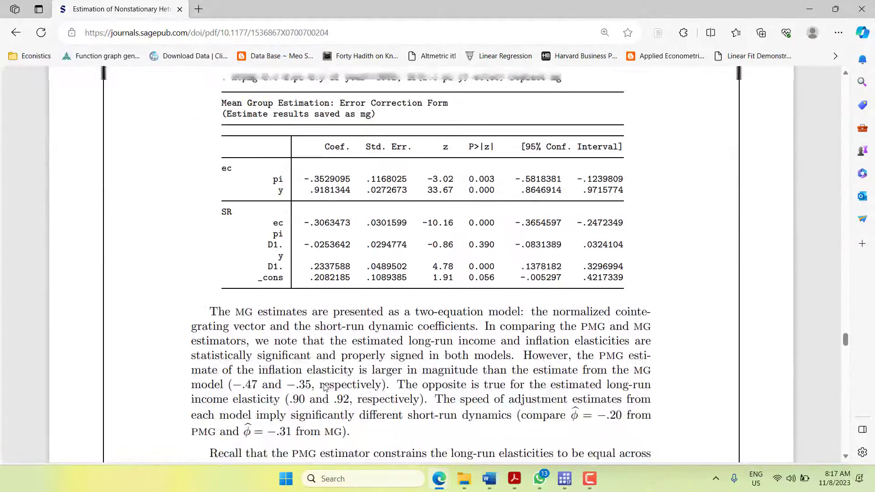
scroll(325, 387, up, 3)
scroll(325, 387, down, 15)
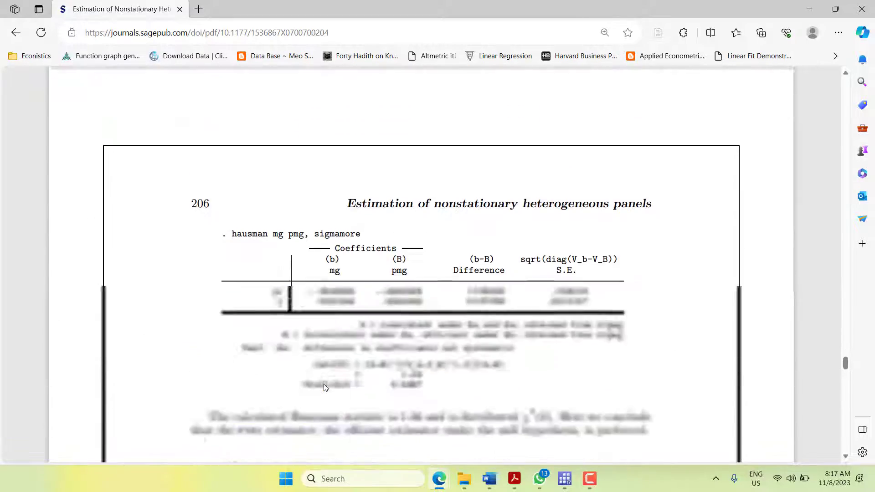
scroll(324, 387, down, 3)
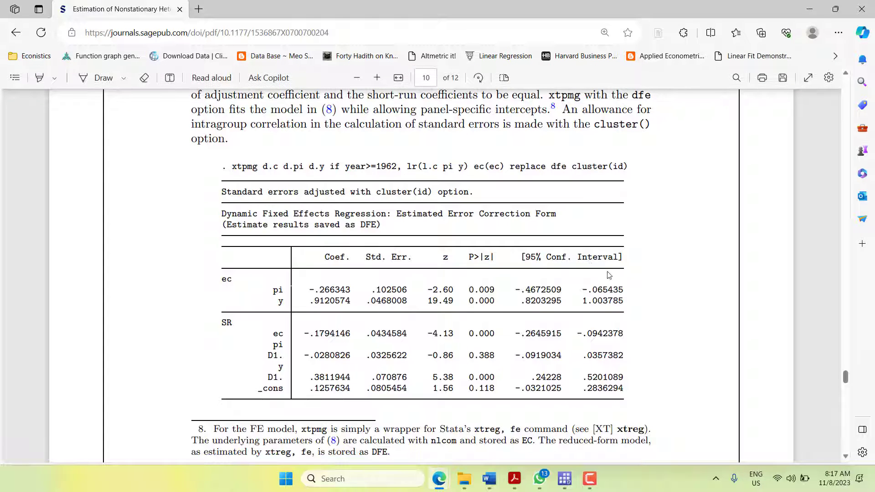
- Run the clear and import excel lines to load masterdata.xlsx (49 variables, 13,671 observations)
click(809, 9)
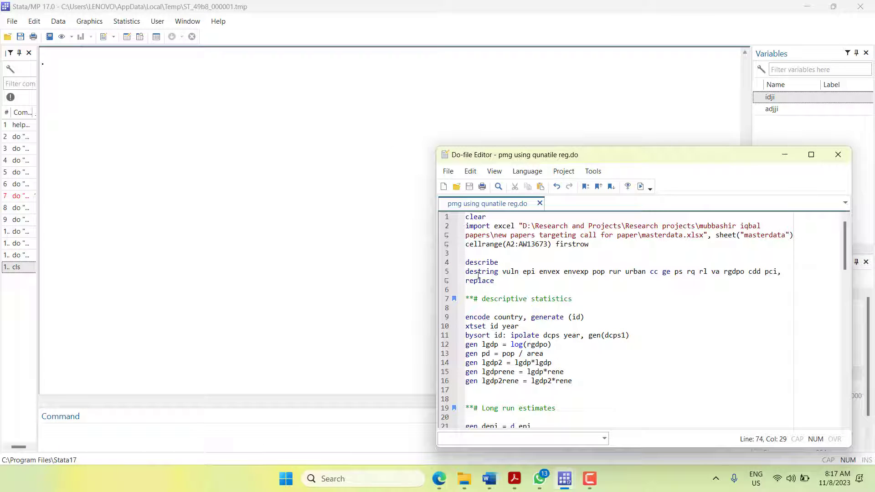
drag(615, 242, 464, 217)
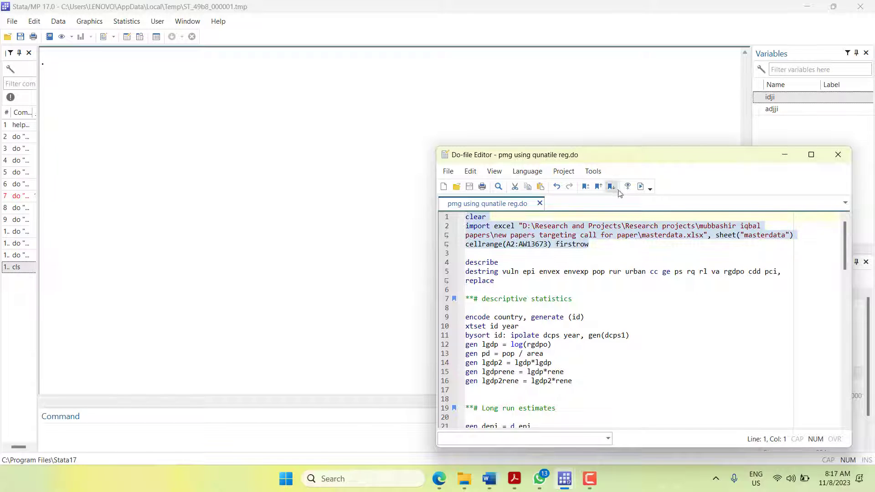
click(640, 186)
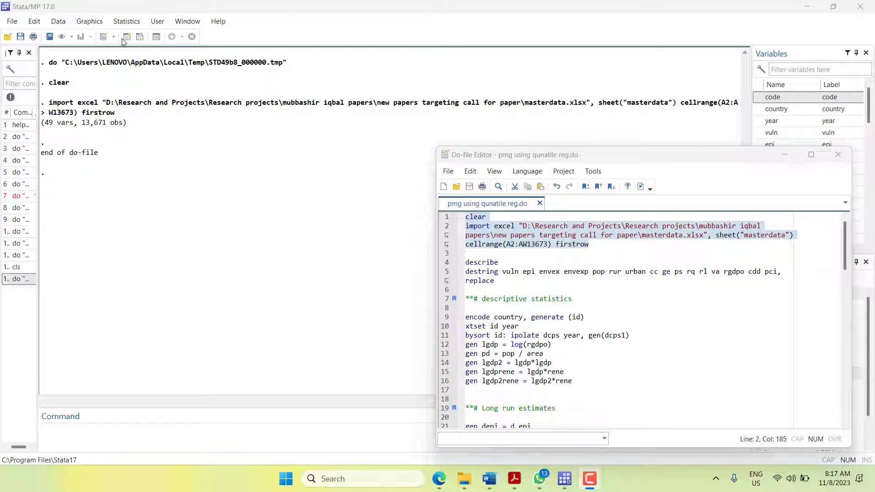
- Browse the imported dataset in the Data Editor, looking across the columns and rows
click(136, 36)
click(136, 36)
scroll(453, 353, right, 5)
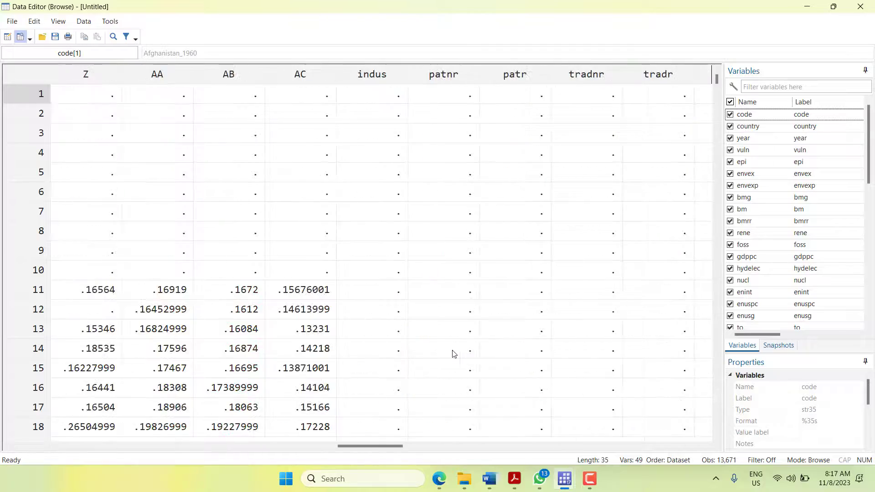
scroll(453, 354, right, 10)
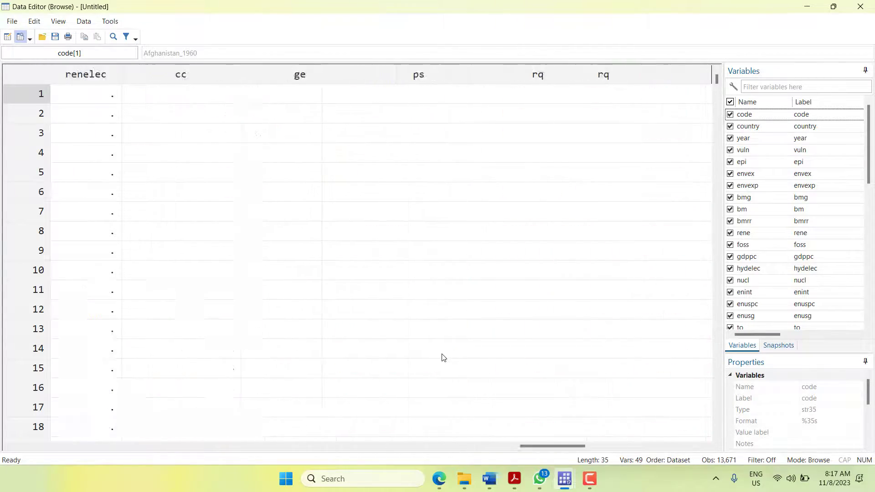
scroll(441, 357, left, 5)
scroll(441, 357, right, 2)
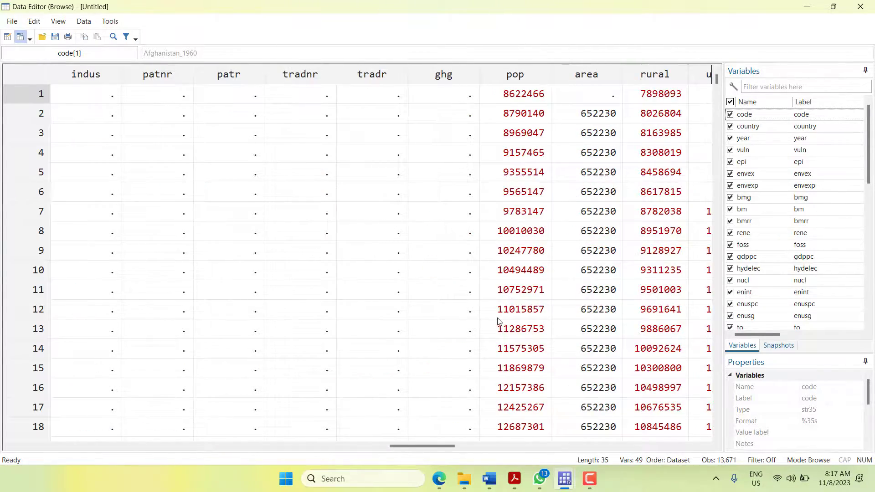
scroll(469, 340, down, 18)
scroll(498, 321, down, 20)
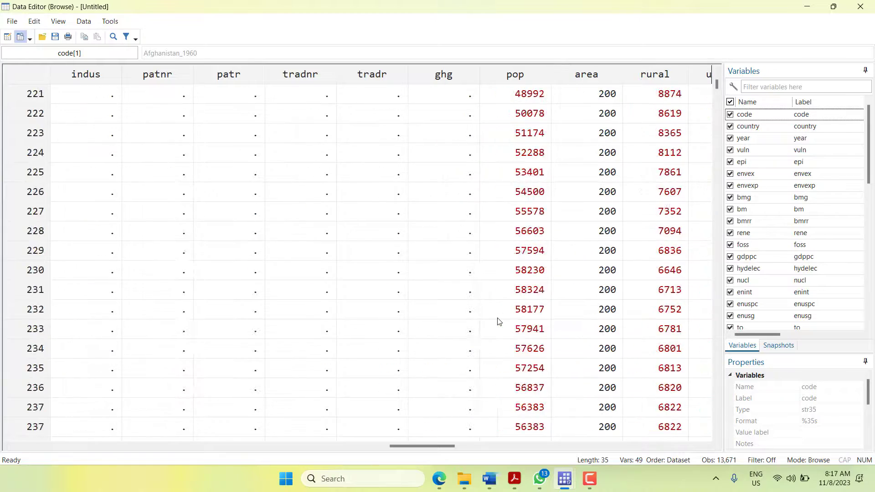
click(860, 6)
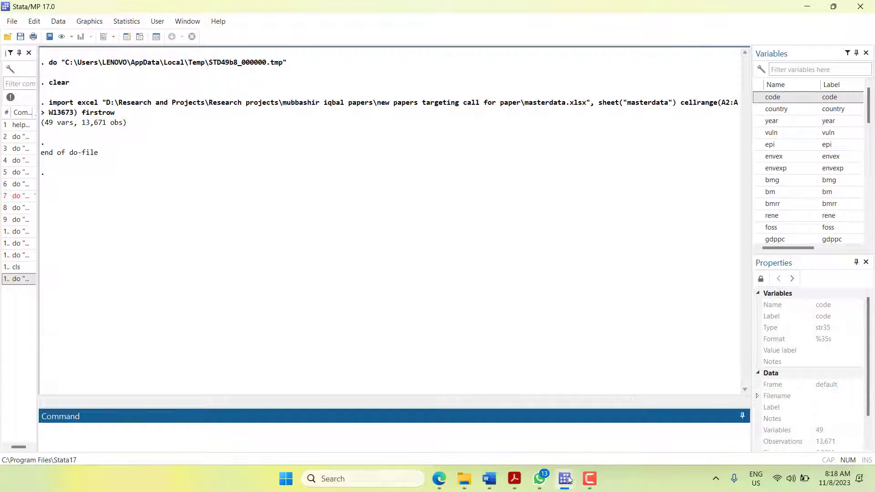
- Run describe to list storage types, showing pop, rural, urban and cc stored as strings
mouse_move(565, 476)
click(606, 432)
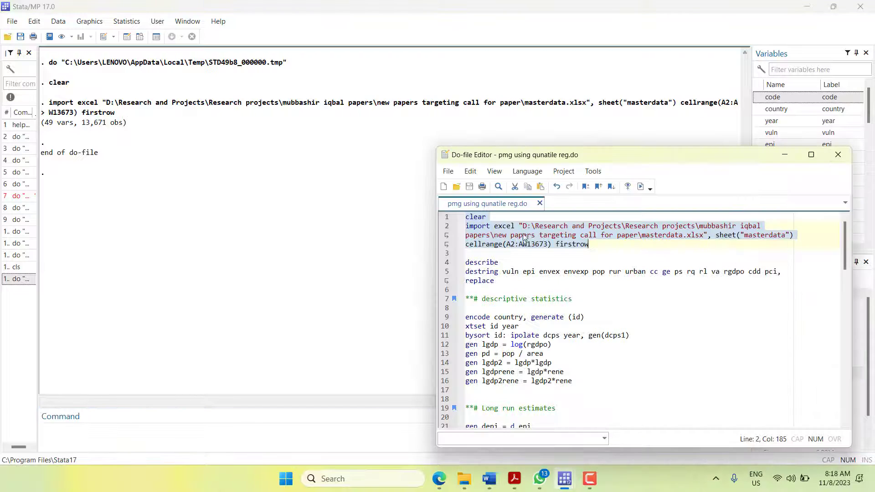
click(446, 264)
click(641, 186)
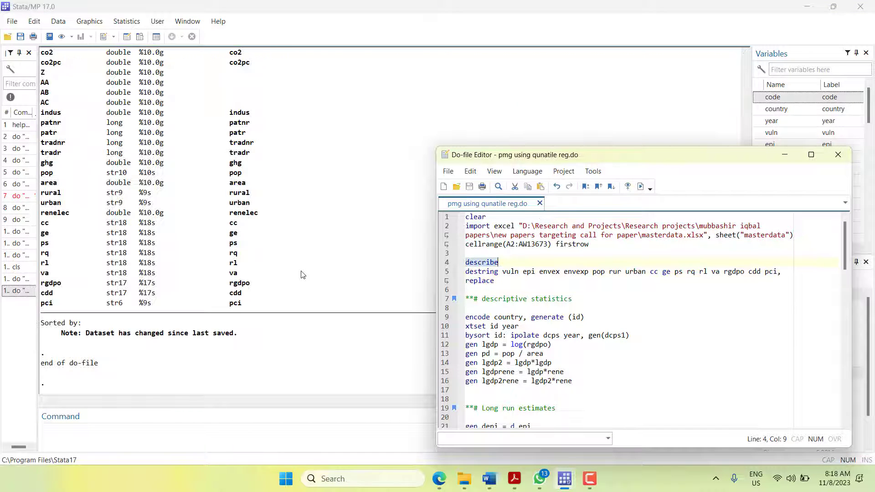
scroll(238, 282, up, 3)
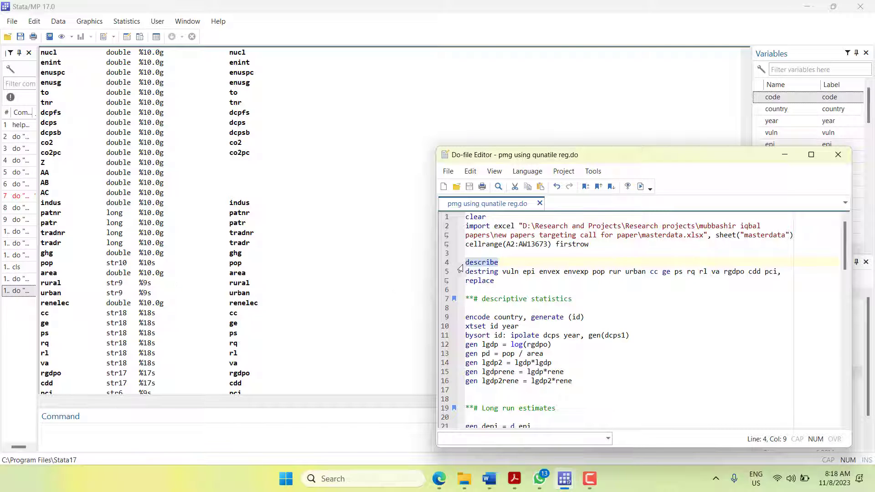
- Destring the string variables, encode country into id, and xtset the panel by id and year
drag(502, 283, 457, 276)
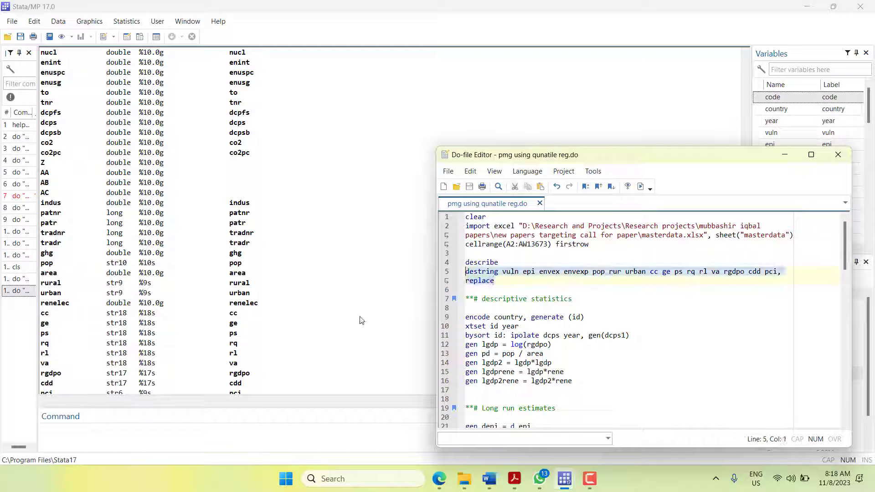
click(640, 186)
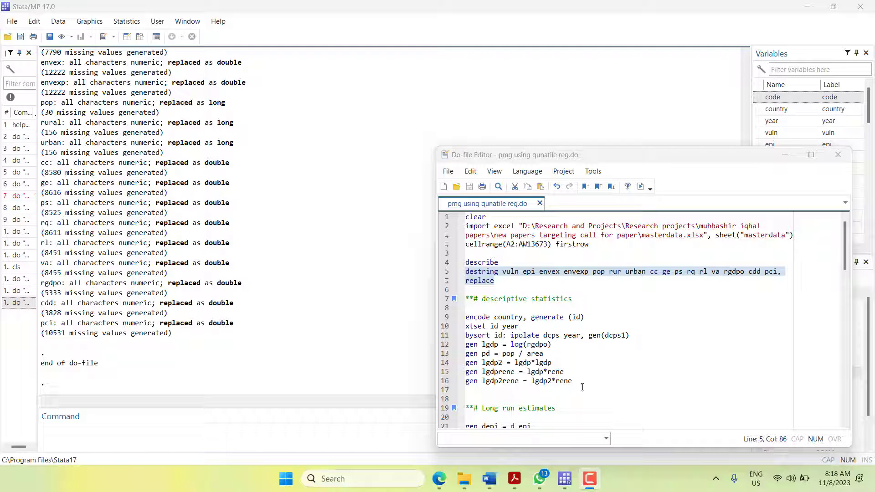
click(451, 320)
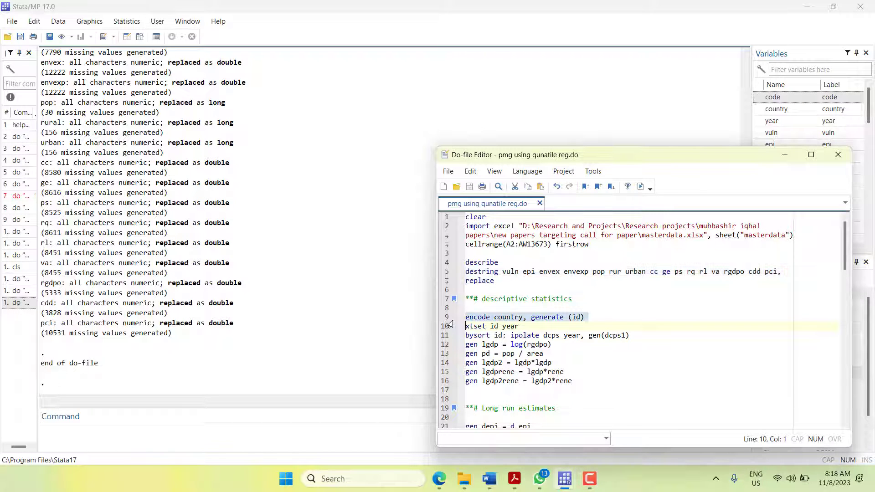
key(ctrl+d)
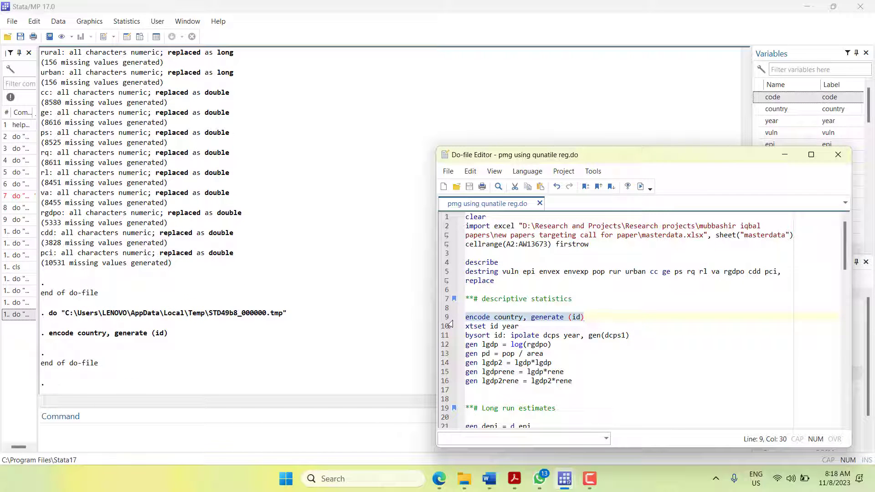
click(451, 328)
click(451, 328)
click(441, 328)
key(ctrl+d)
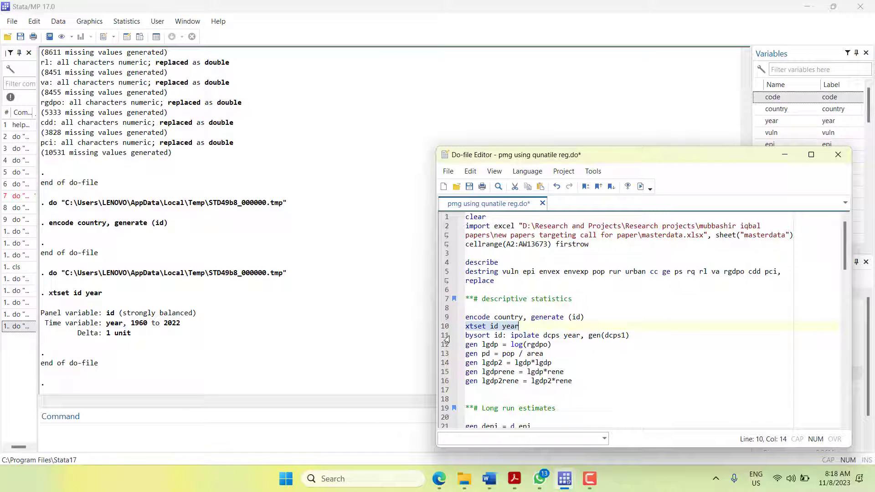
- Interpolate dcps within countries into dcps1 and generate lgdp, pd, lgdp2, lgdpprene and lgdp2rene
click(443, 336)
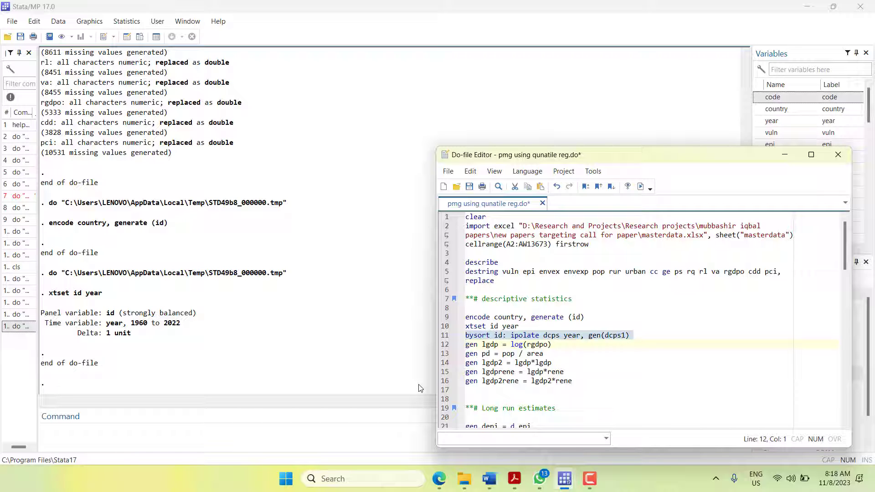
key(ctrl+d)
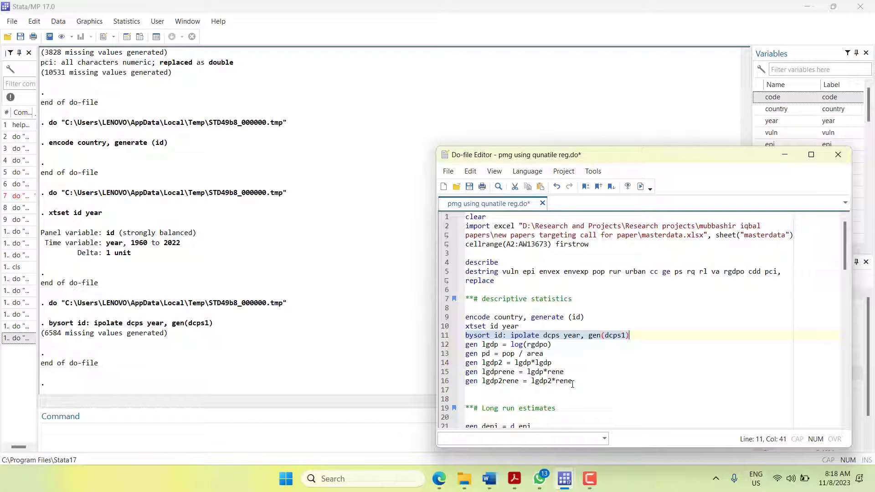
drag(573, 381, 431, 344)
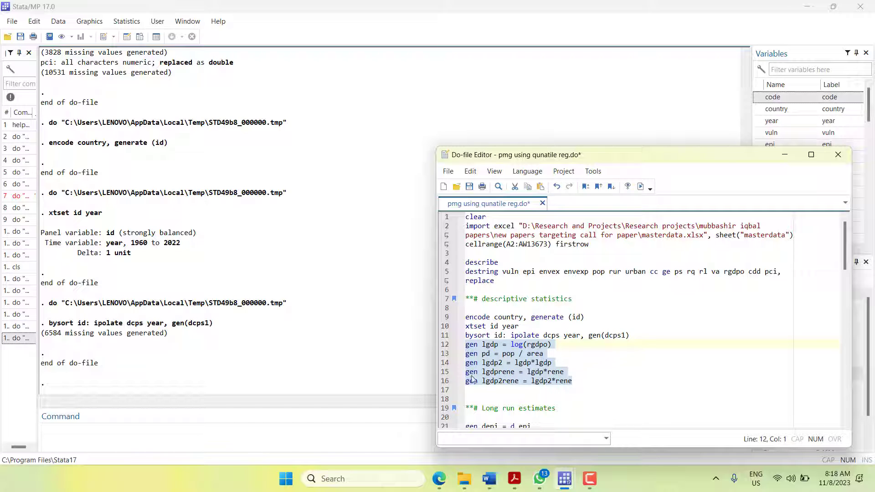
key(ctrl+d)
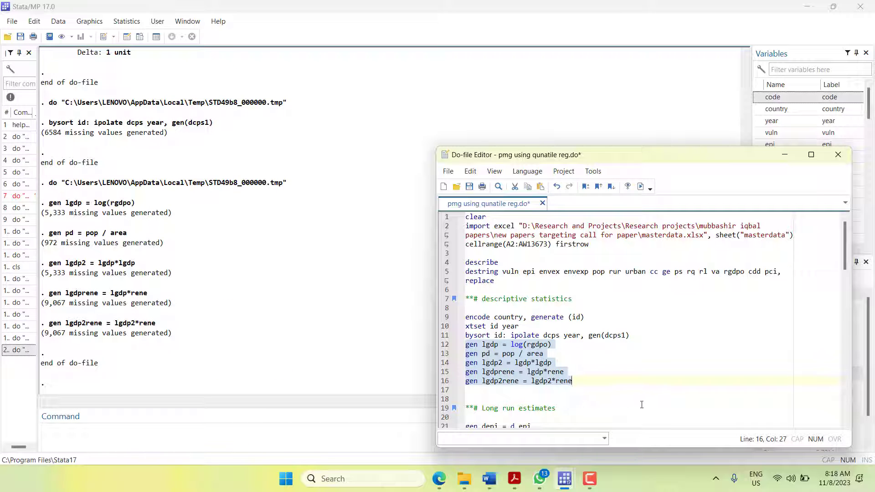
scroll(664, 377, down, 4)
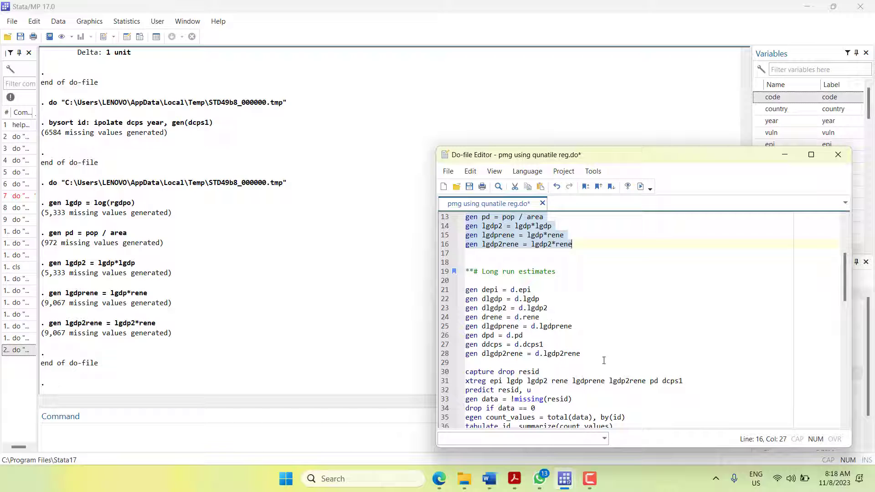
- Generate the eight first-difference variables from lines 21–28, depi through dlgdp2rene, and save the do-file
drag(602, 354, 449, 290)
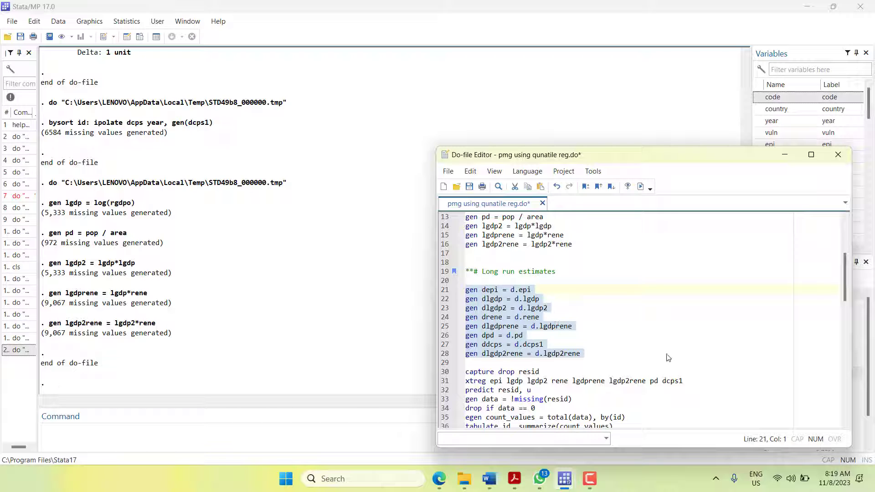
key(ctrl+d)
scroll(668, 358, down, 3)
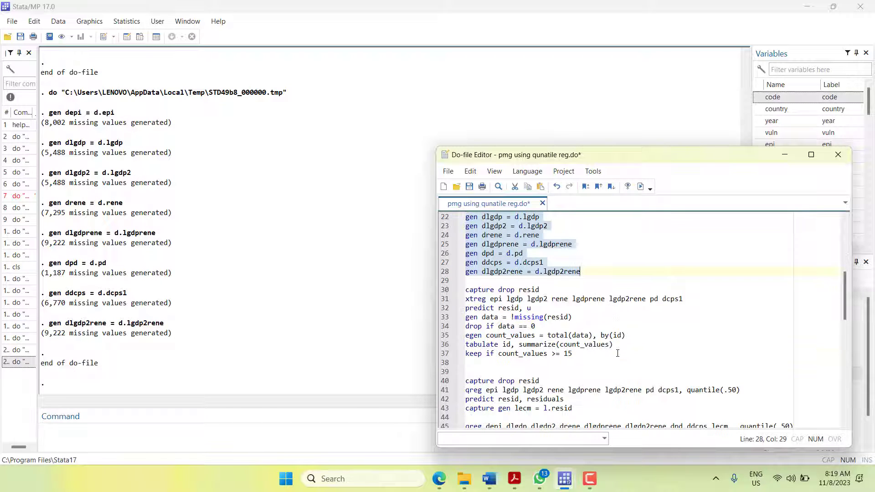
scroll(638, 351, up, 1)
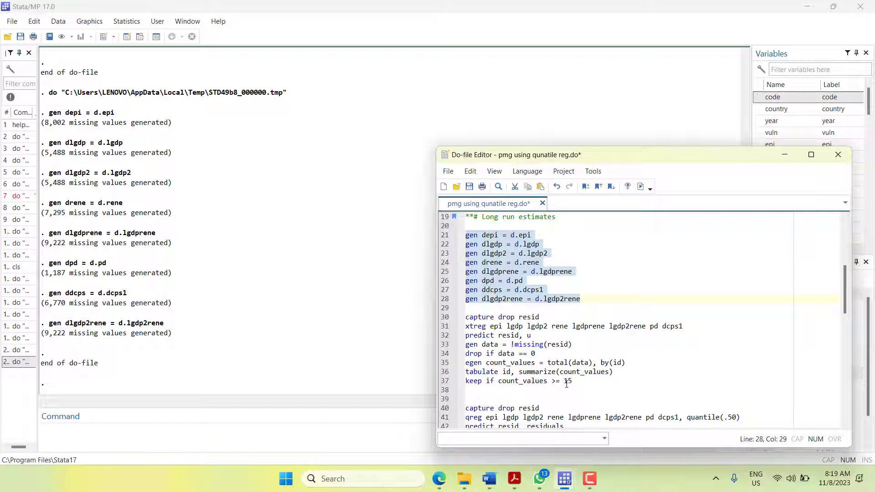
click(469, 186)
- Run the random-effects xtreg, predict residuals, and count residual values per country
click(483, 310)
key(shift+Down)
key(shift+Down)
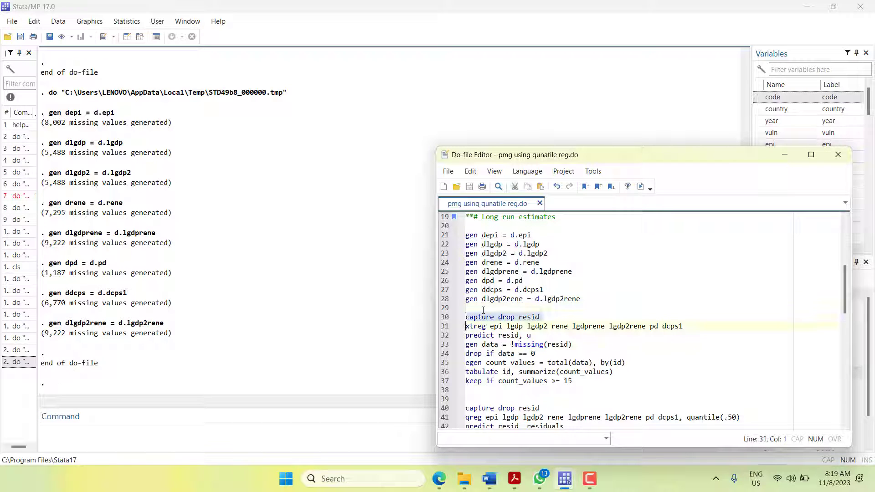
key(shift+Down)
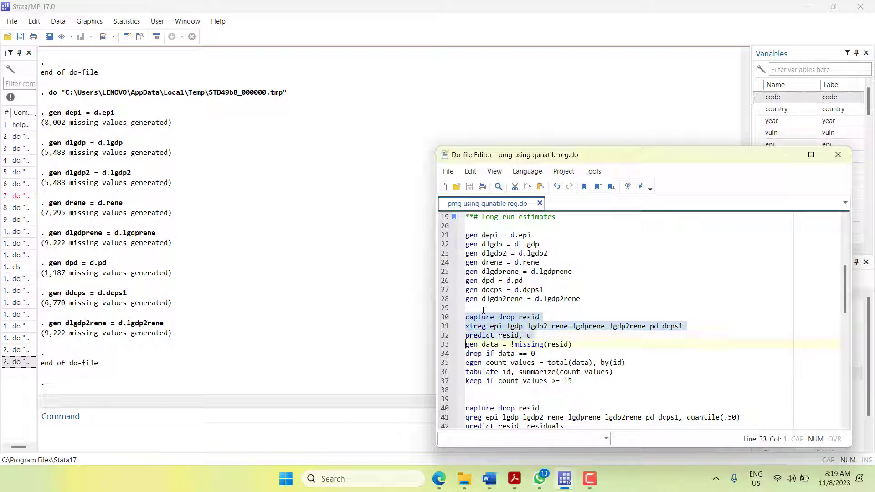
key(shift+Down)
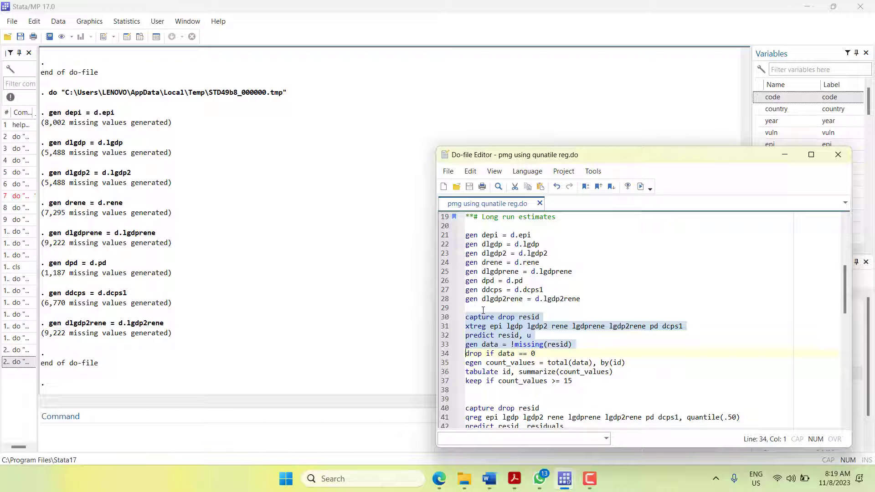
key(shift+Down)
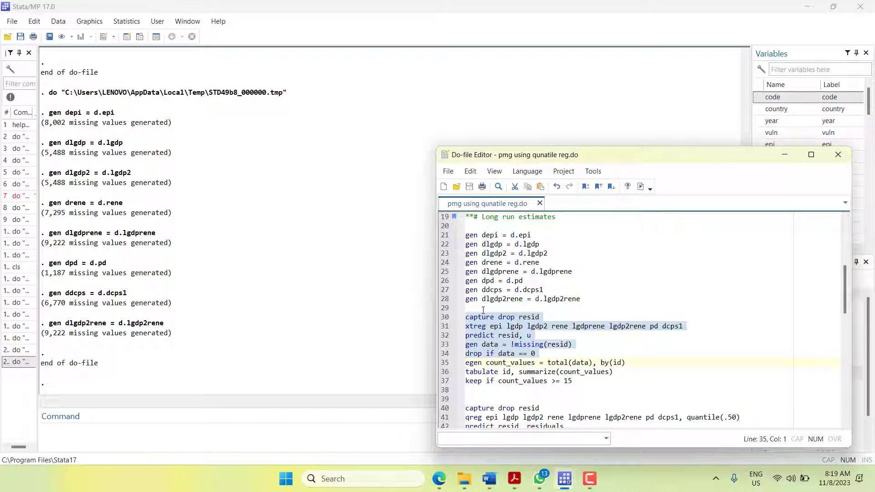
key(shift+Down)
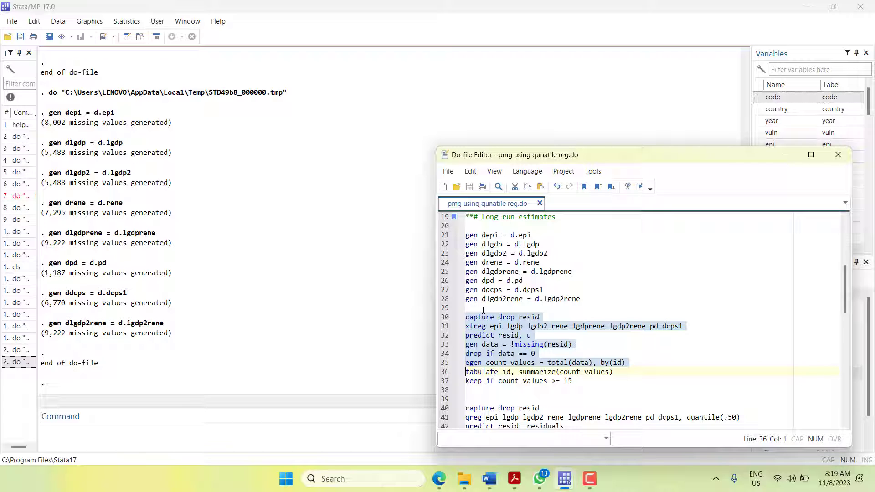
key(shift+Left)
key(ctrl+d)
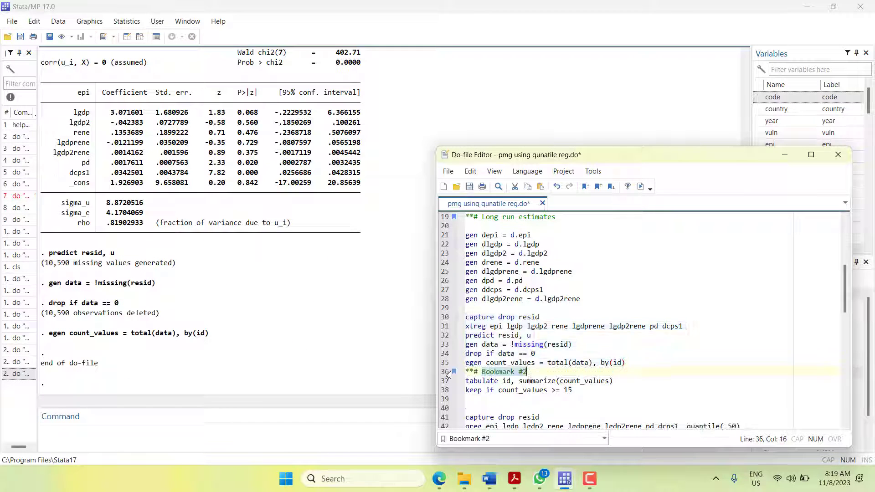
- Tabulate observation counts per country id, undoing an accidental bookmark line
click(466, 373)
key(ctrl+F2)
key(ctrl+z)
click(442, 373)
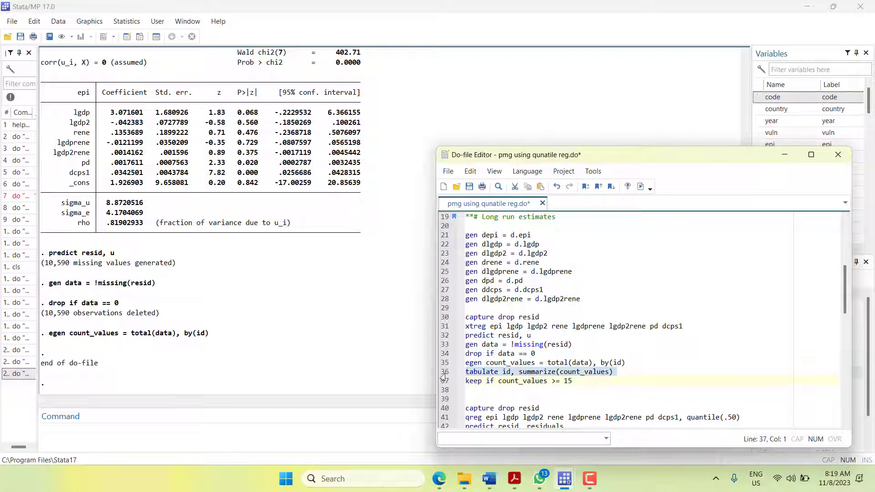
key(shift+Left)
key(ctrl+d)
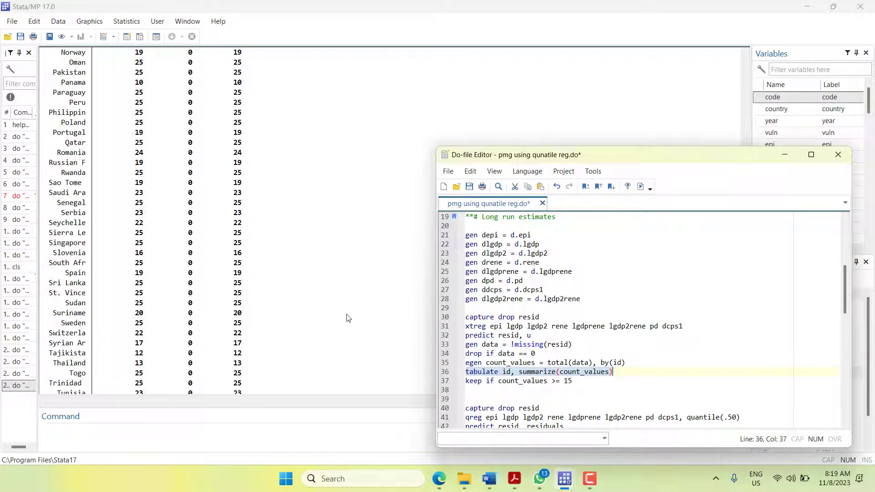
scroll(349, 318, up, 14)
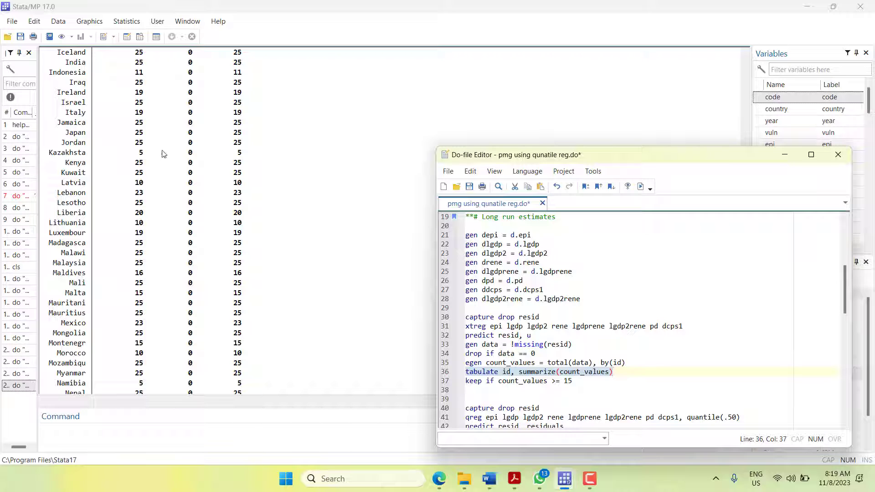
scroll(162, 155, up, 20)
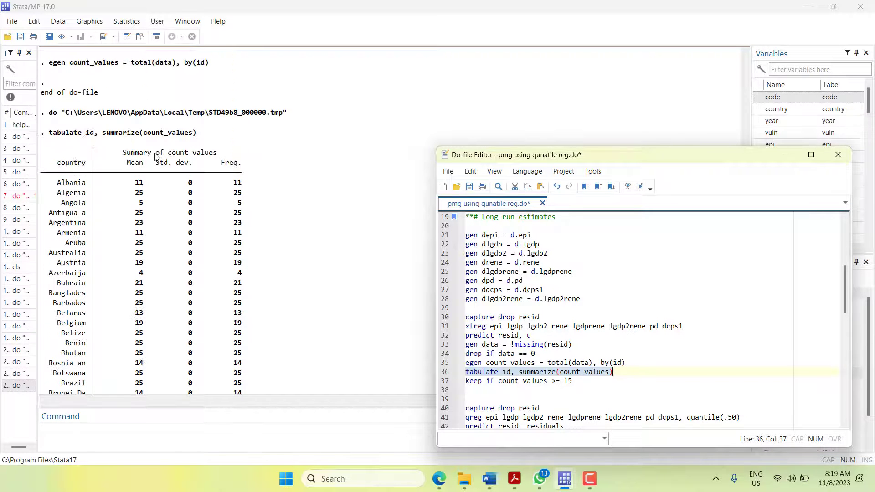
- Keep countries with at least 15 observations (253 dropped) and re-tabulate by id as new line 38
click(443, 381)
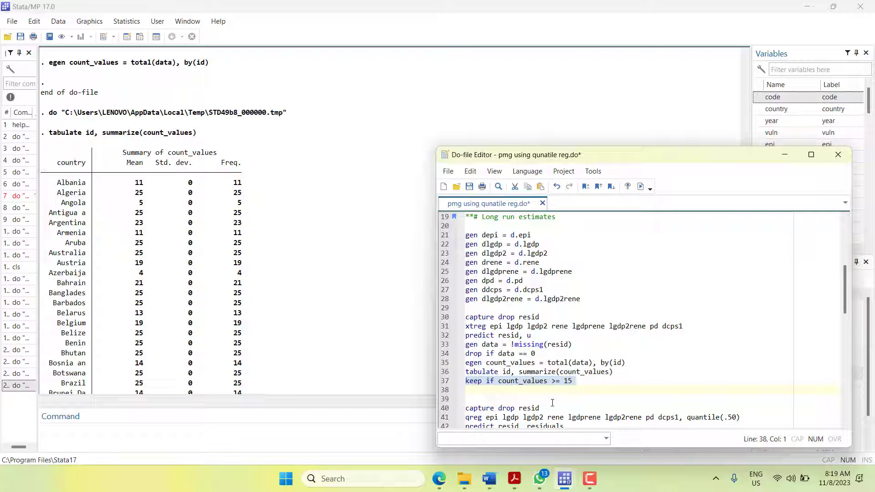
key(ctrl+d)
click(443, 372)
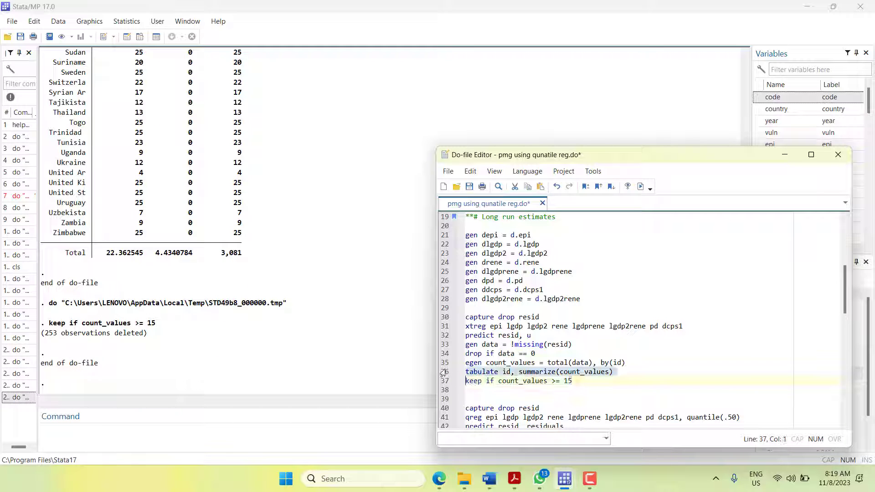
key(ctrl+c)
click(486, 394)
key(ctrl+v)
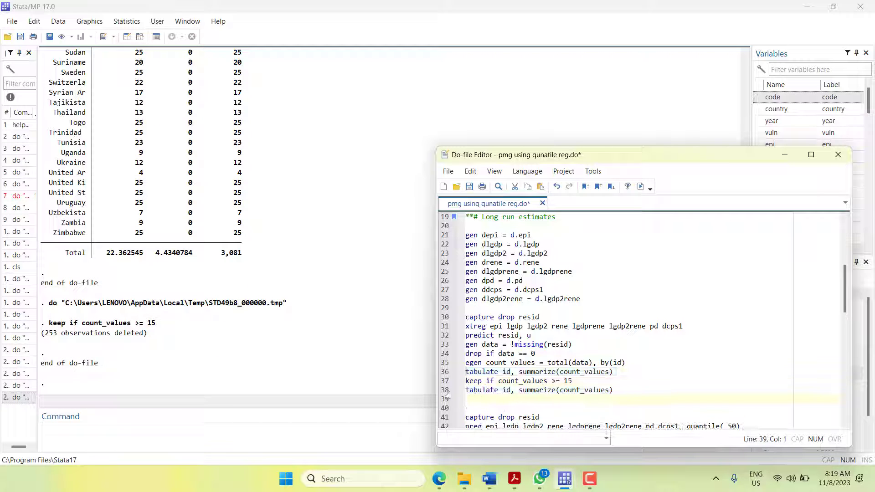
click(441, 391)
key(ctrl+d)
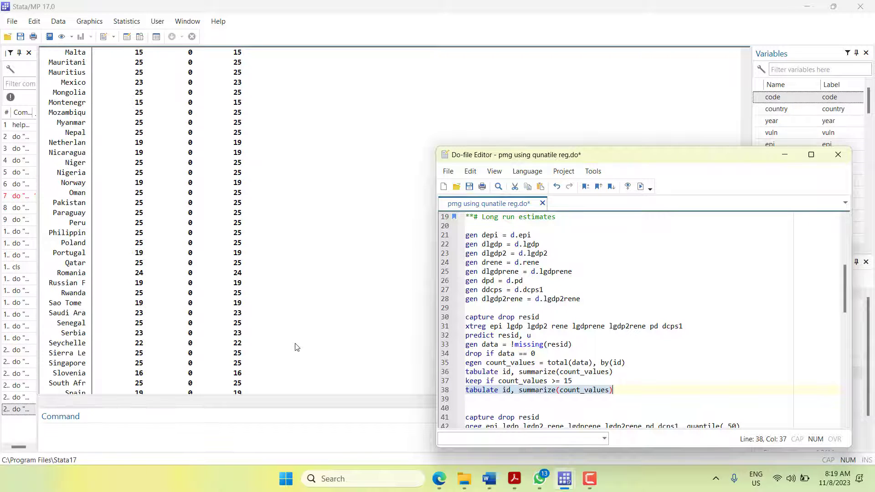
- Review the filtered tabulation, now 2,828 observations, and save the do-file
scroll(296, 347, up, 20)
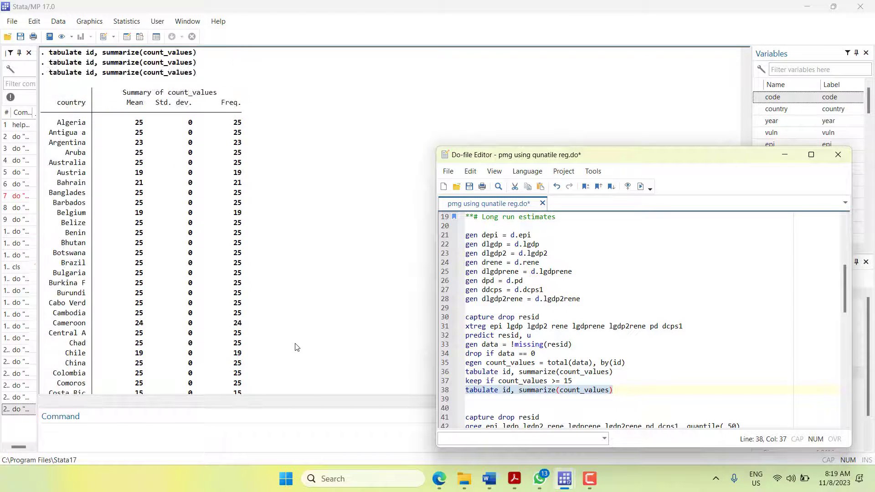
scroll(297, 347, down, 18)
scroll(297, 347, down, 10)
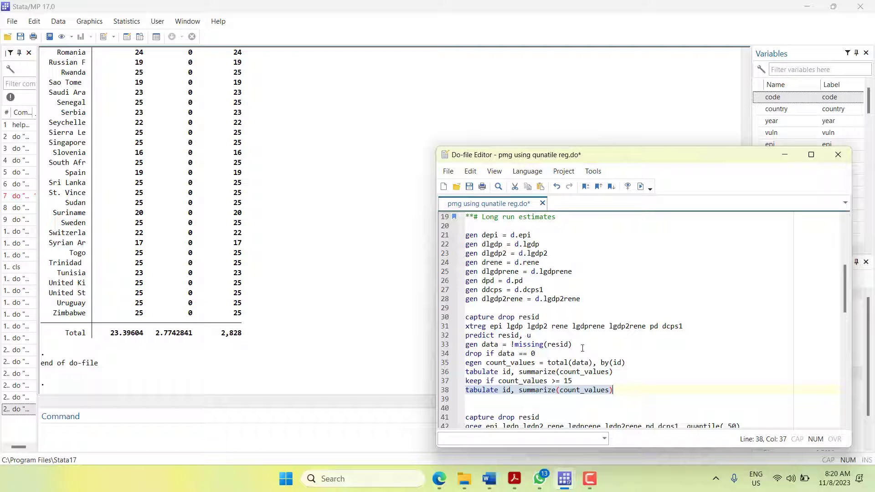
scroll(309, 281, up, 20)
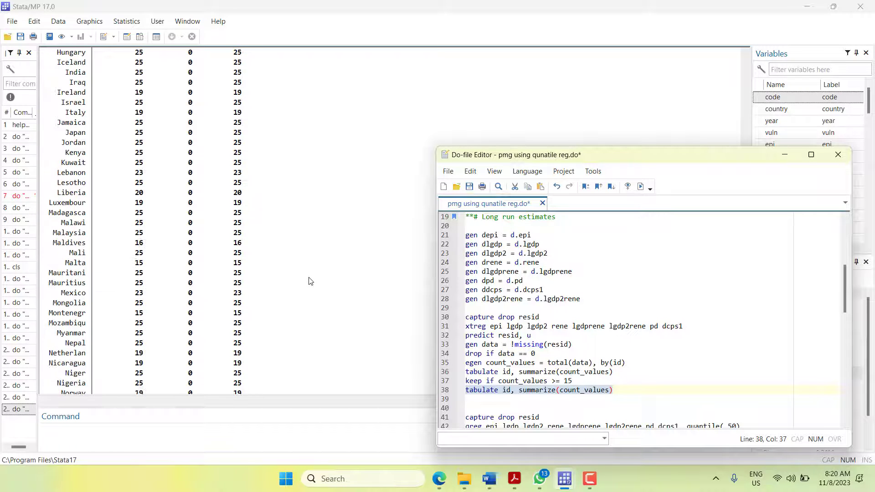
scroll(309, 281, up, 5)
scroll(310, 281, down, 20)
scroll(579, 284, down, 2)
key(ctrl+s)
- Add the comment '* for percentile 50' on line 40 of the do-file
scroll(579, 363, down, 1)
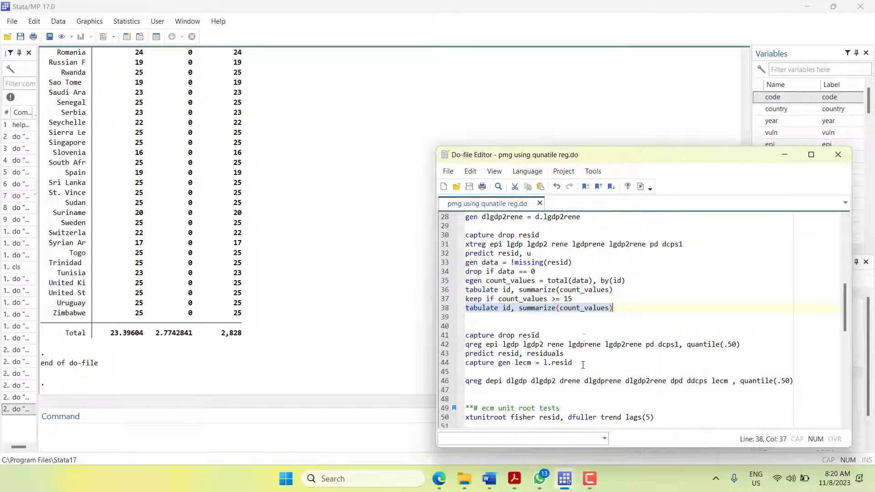
click(552, 321)
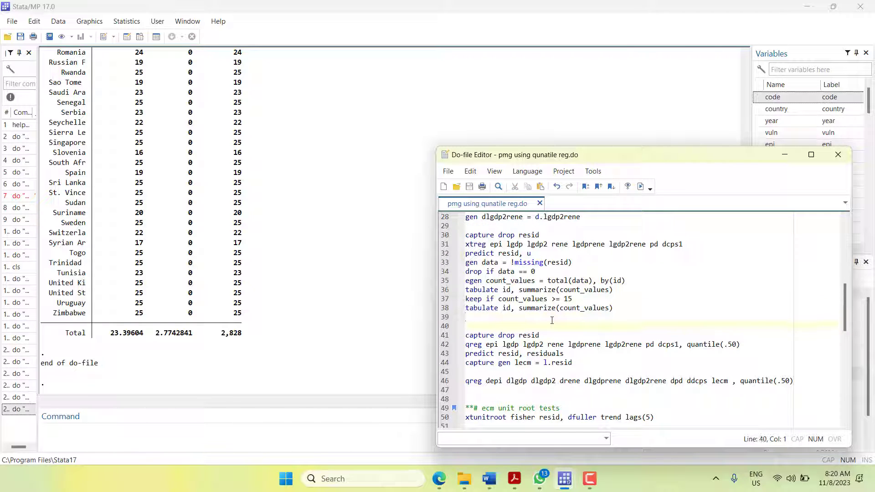
key(Down)
key(Up)
key(Return)
key(BackSpace)
text(# )
text(for perctile 50 )
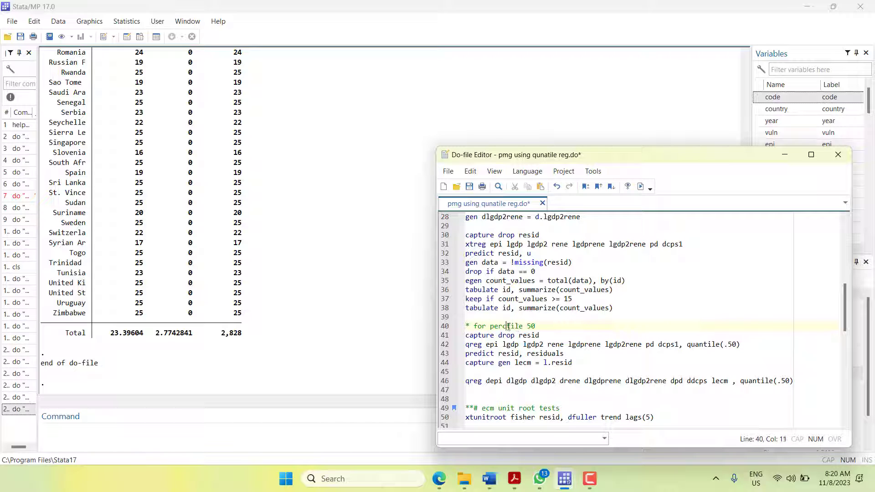
text(en)
key(Down)
key(Down)
click(452, 336)
click(452, 337)
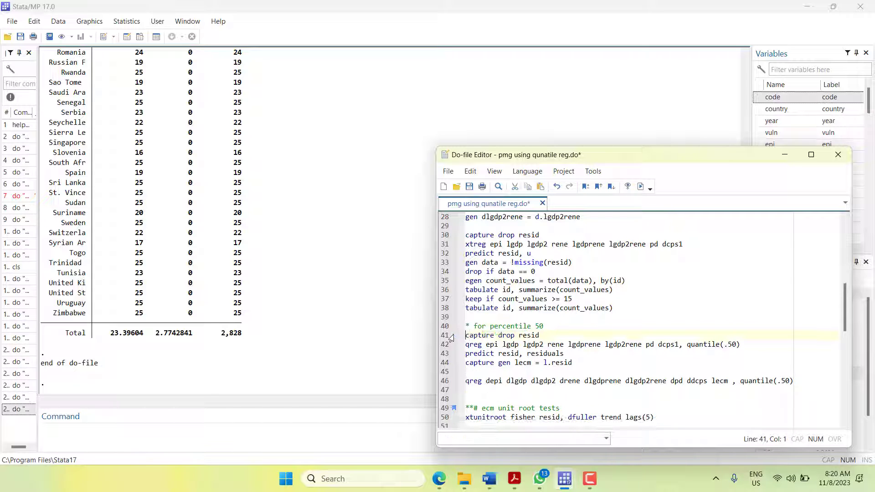
- Run the long-run median qreg block with predicted residuals and the lagged residual ECM term
click(450, 338)
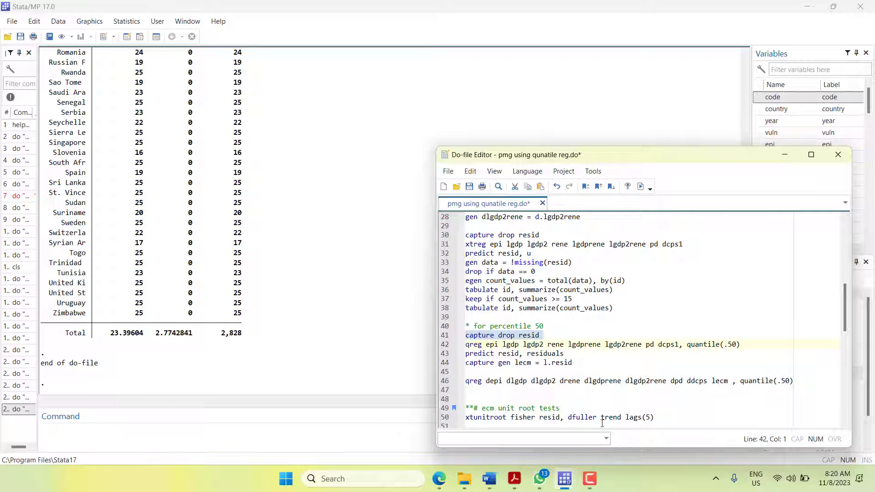
key(shift+Down)
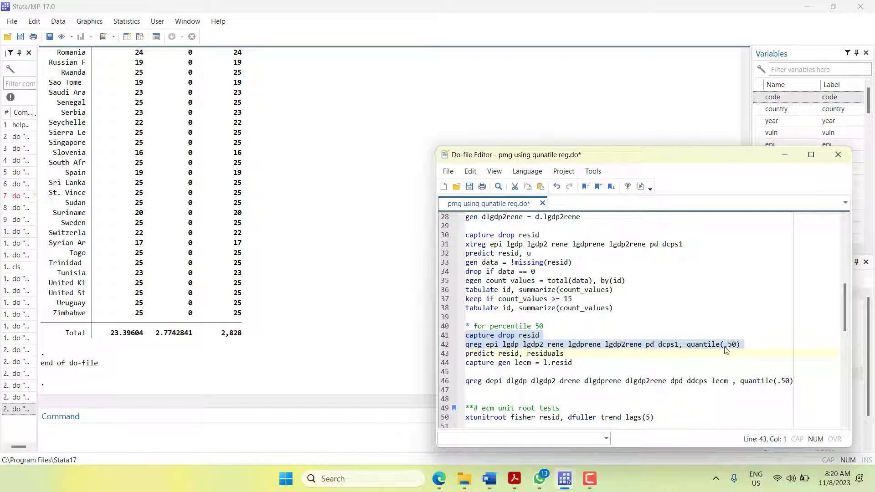
key(shift+Down)
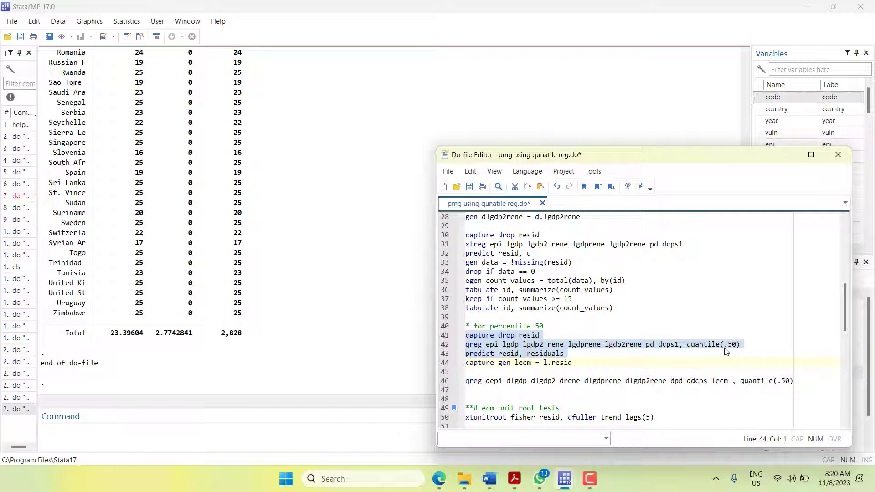
key(shift+Down)
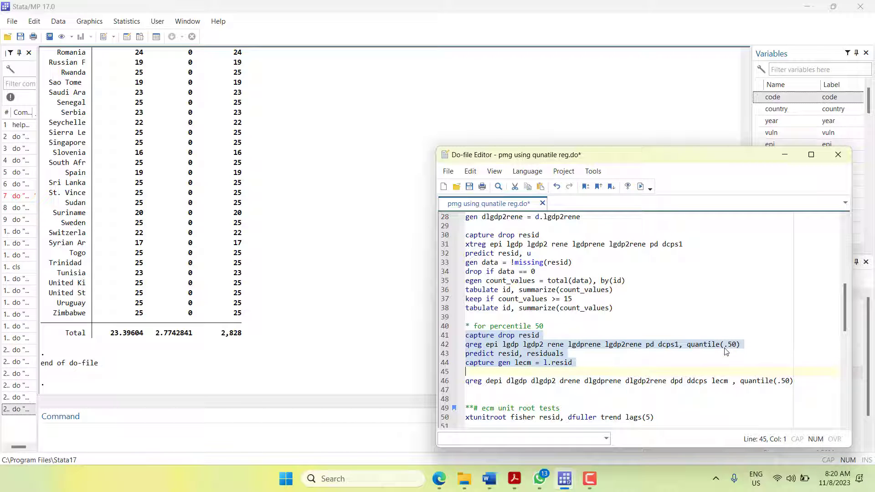
key(shift+Left)
key(ctrl+d)
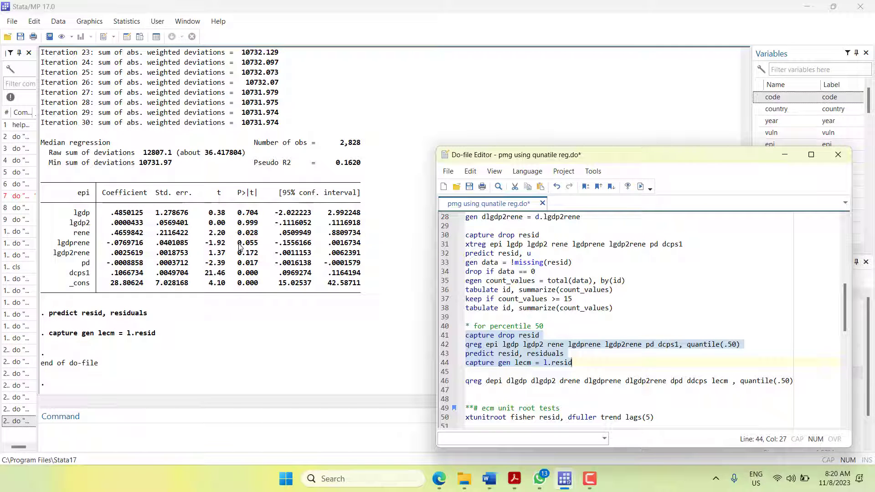
- Estimate the short-run median regression of depi with lecm, giving lecm −.003254 on 2,705 observations
scroll(587, 327, down, 4)
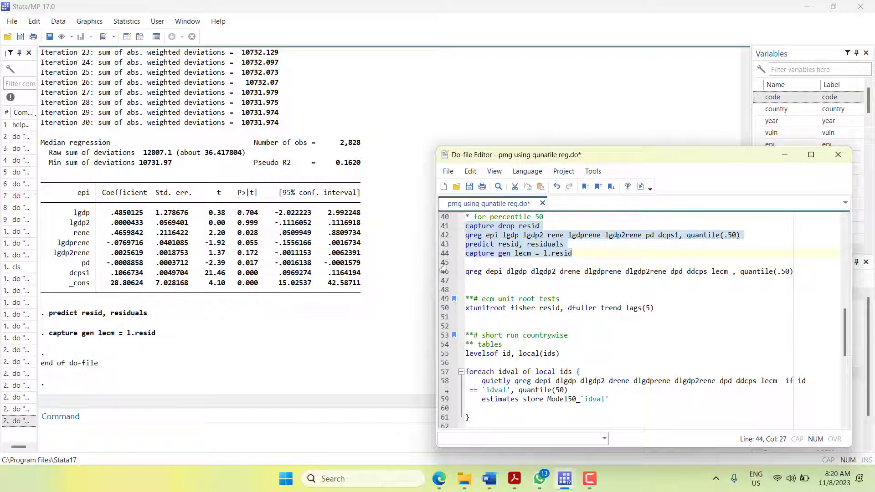
click(442, 270)
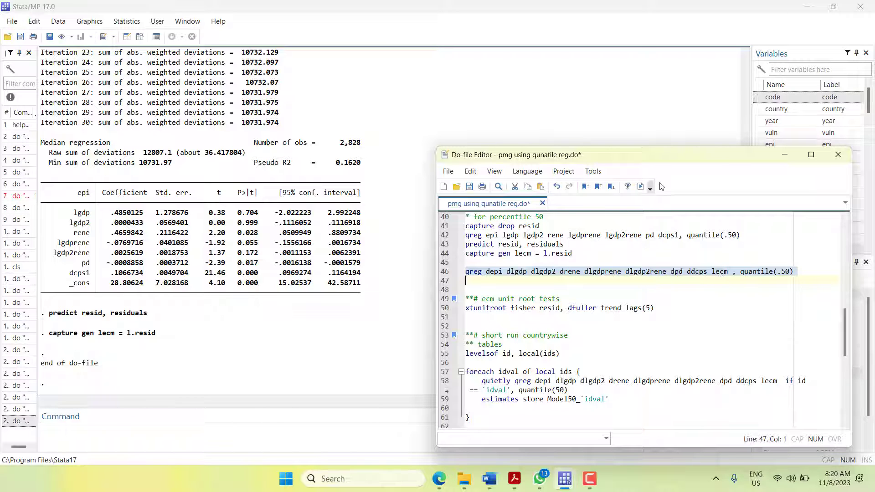
click(641, 188)
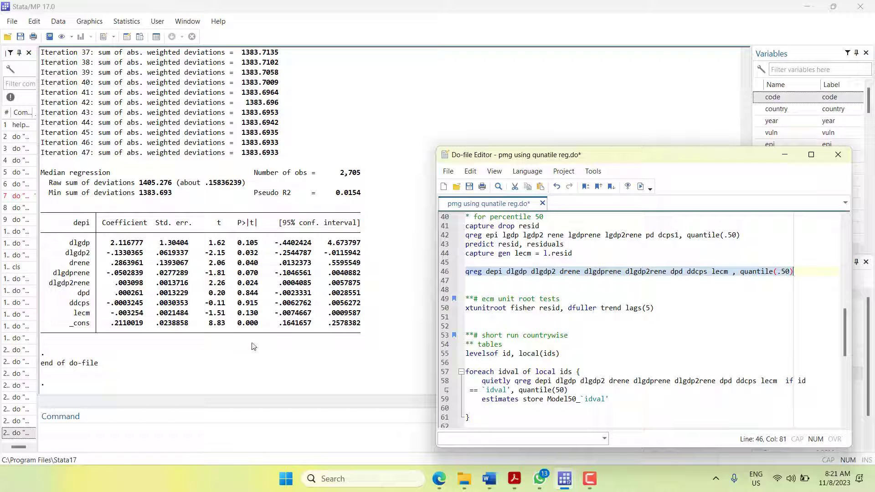
- Run the Fisher ADF test on resid with trend and lags(5), then save the do-file
click(453, 308)
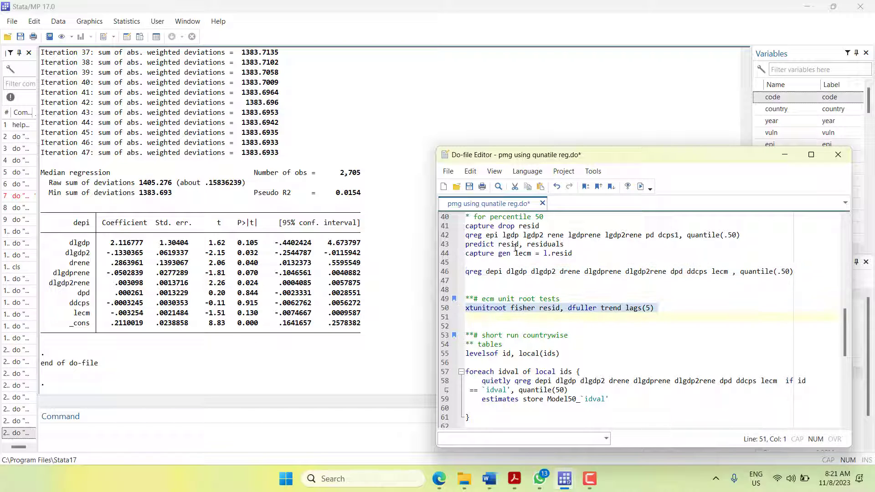
click(641, 187)
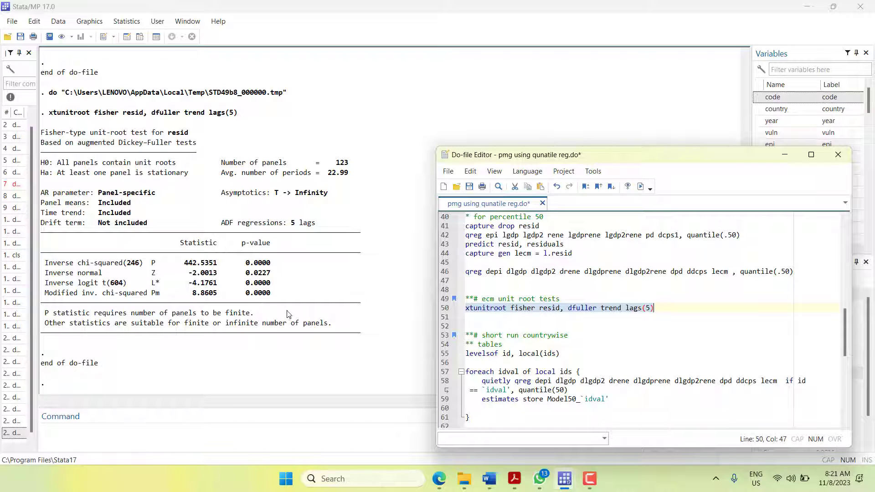
click(469, 187)
scroll(520, 336, down, 1)
- Run the country loop storing median qregs as Model50_*, then tabulate them with N and r2_p
key(F2)
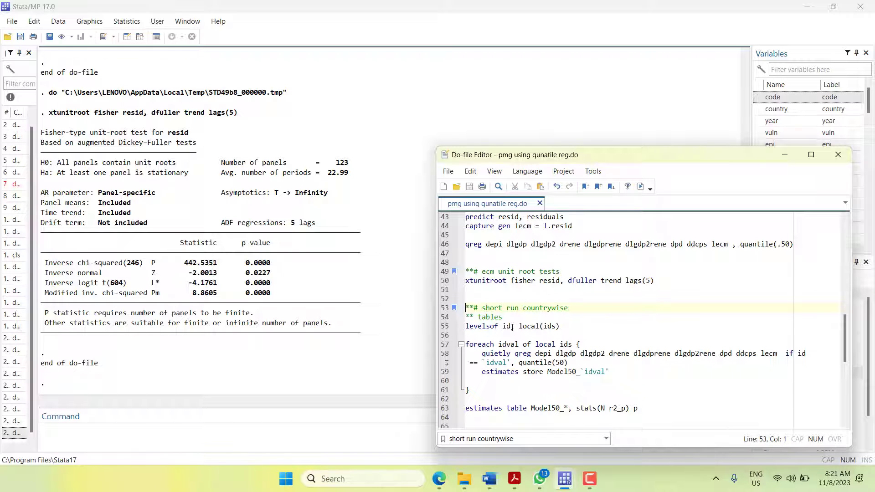
click(452, 333)
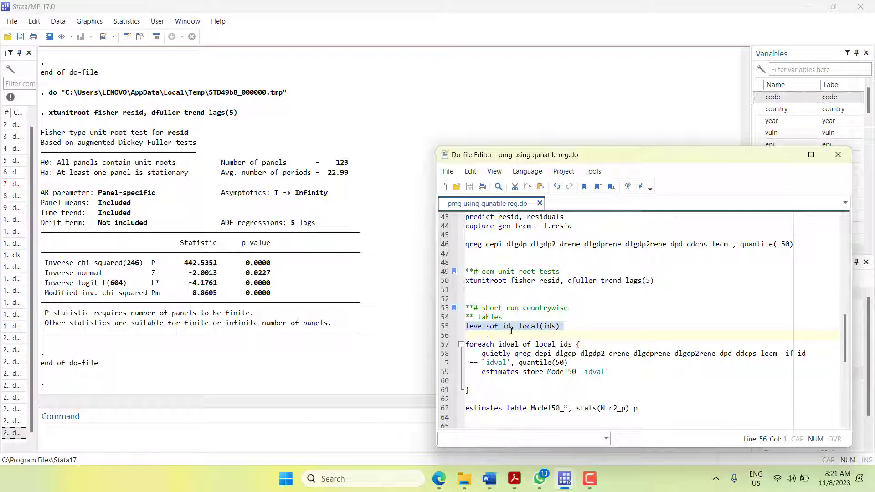
key(shift+Up)
key(shift+Down)
key(shift+Down)
key(shift+Down)
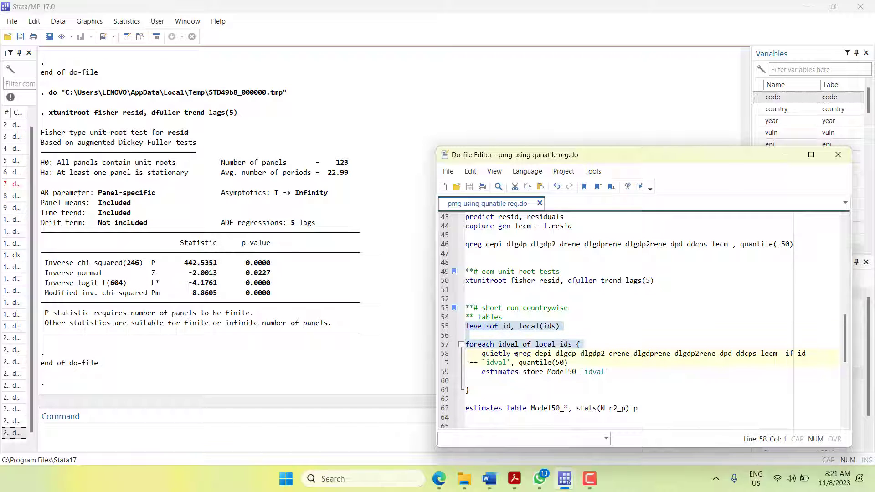
key(shift+Down)
key(shift+Down)
key(shift+Down)
key(shift+Down)
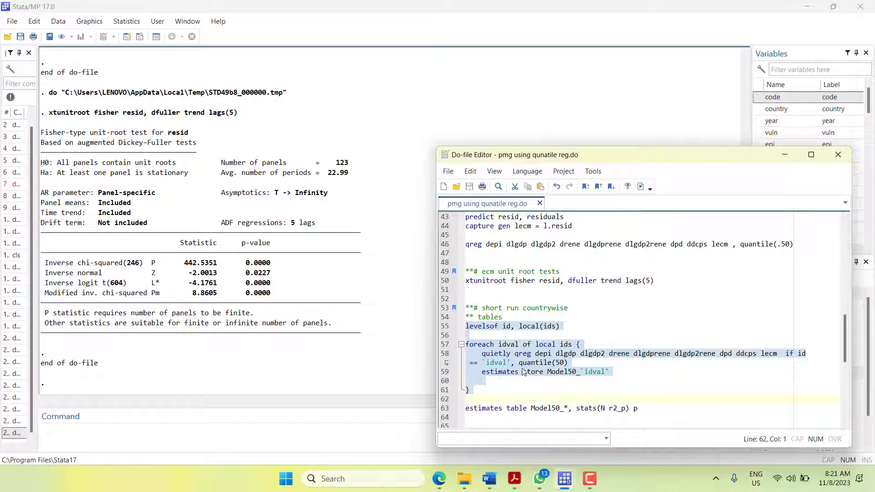
click(641, 186)
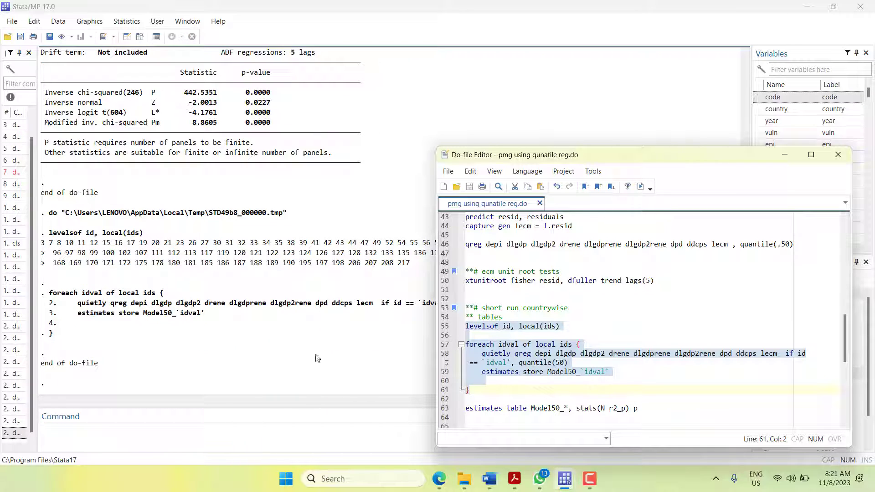
click(444, 408)
click(641, 187)
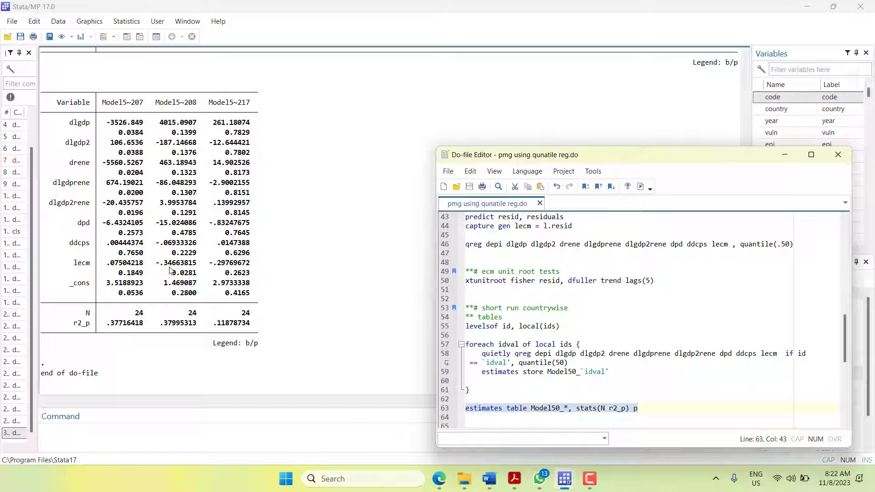
- Hide the do-file editor and scroll through the full results output
scroll(178, 241, up, 10)
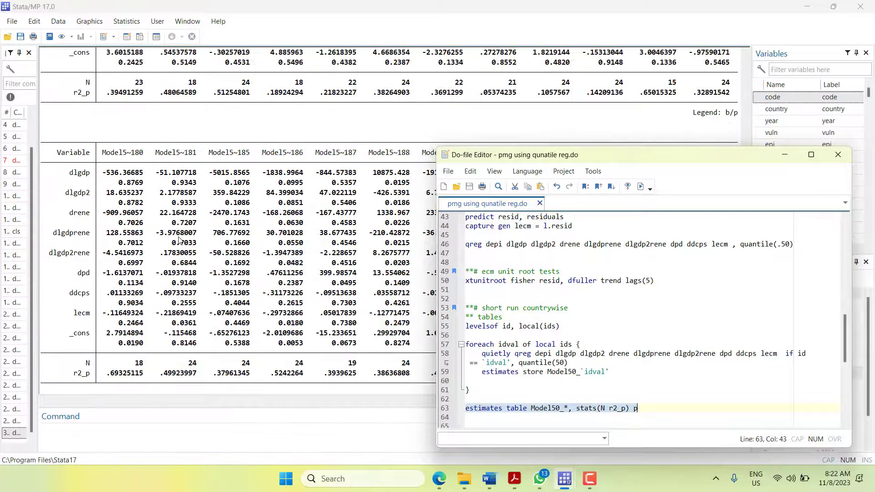
click(784, 154)
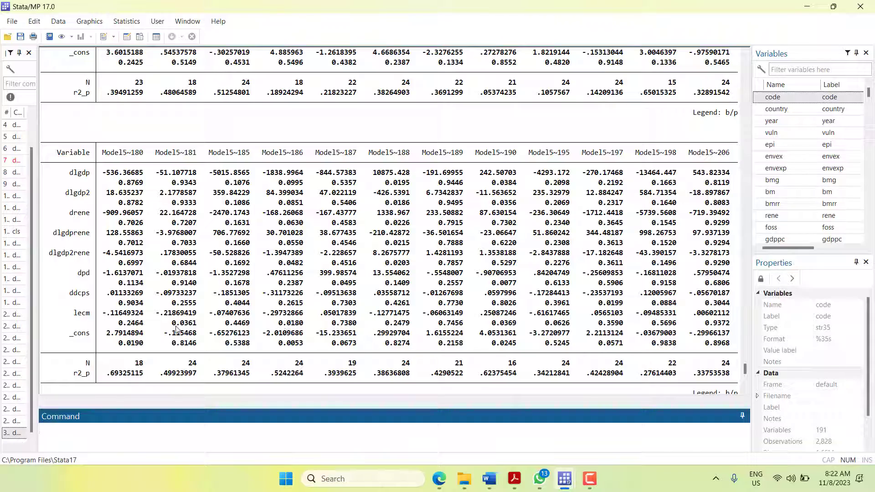
scroll(228, 297, up, 15)
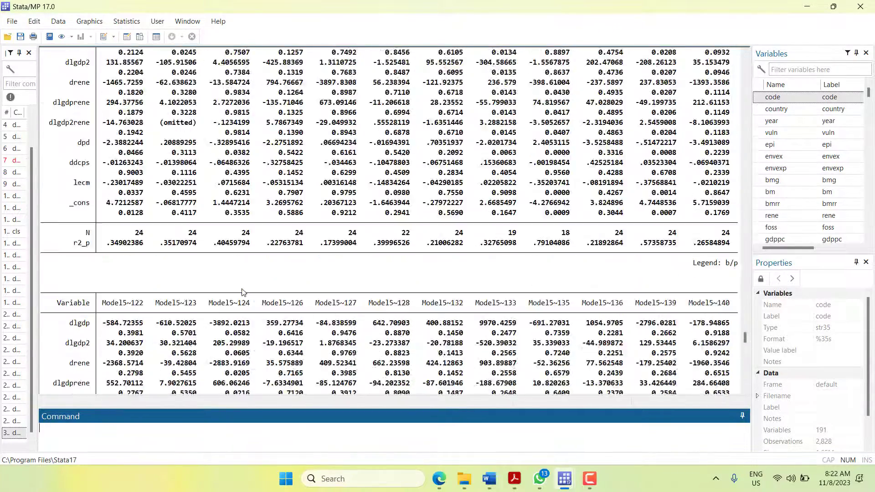
scroll(242, 293, up, 15)
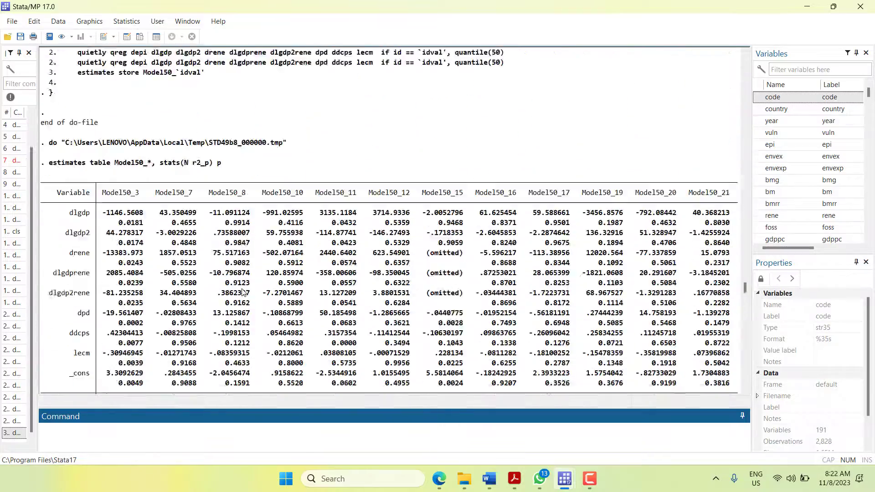
scroll(242, 292, up, 4)
scroll(241, 251, down, 6)
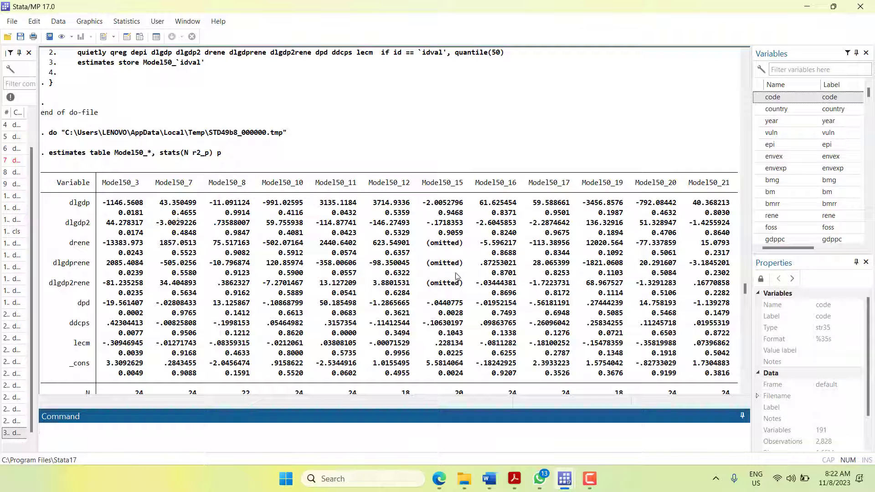
- Change quantile(.50) to quantile(50) in the qreg on line 46
mouse_move(565, 478)
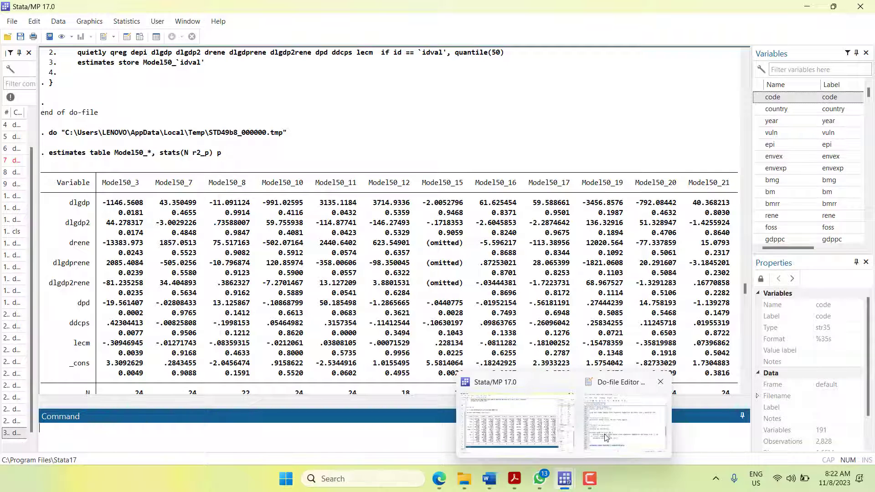
click(606, 436)
scroll(584, 327, down, 6)
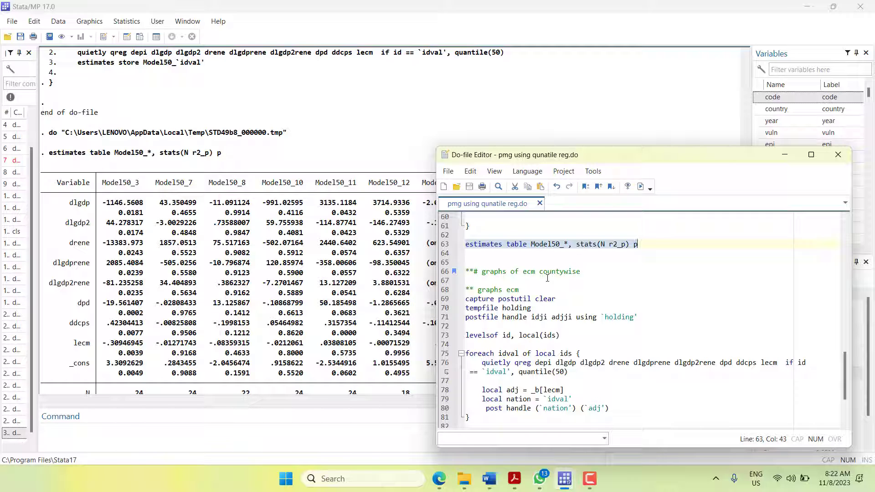
scroll(596, 238, up, 6)
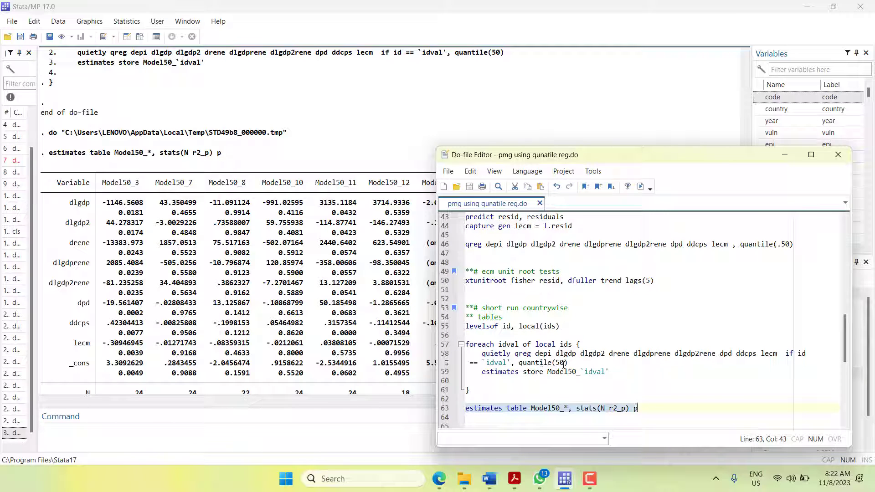
click(782, 246)
key(BackSpace)
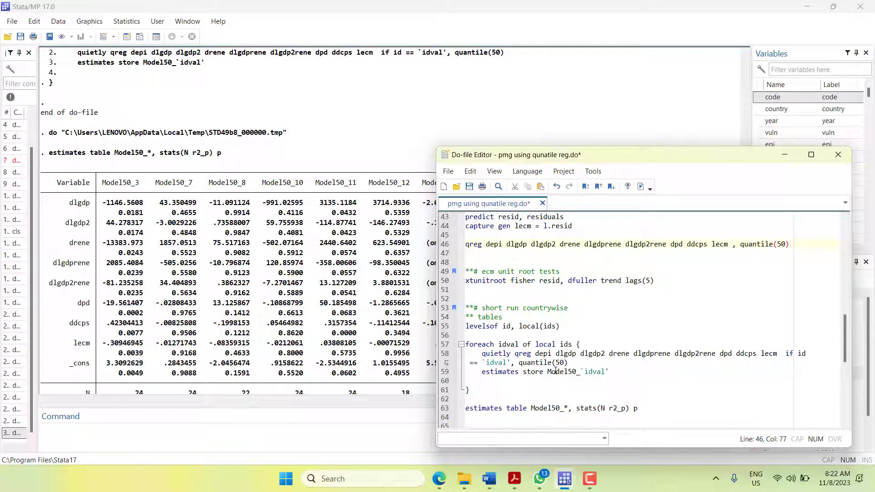
scroll(303, 317, up, 10)
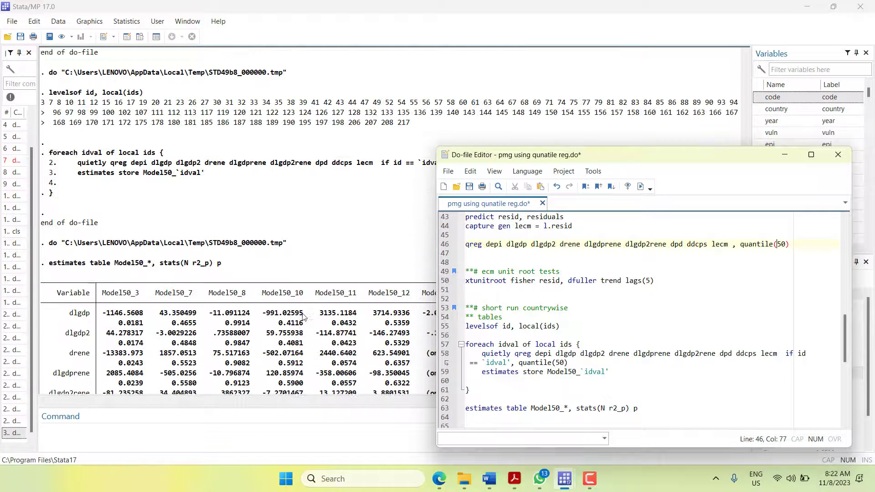
scroll(304, 316, down, 7)
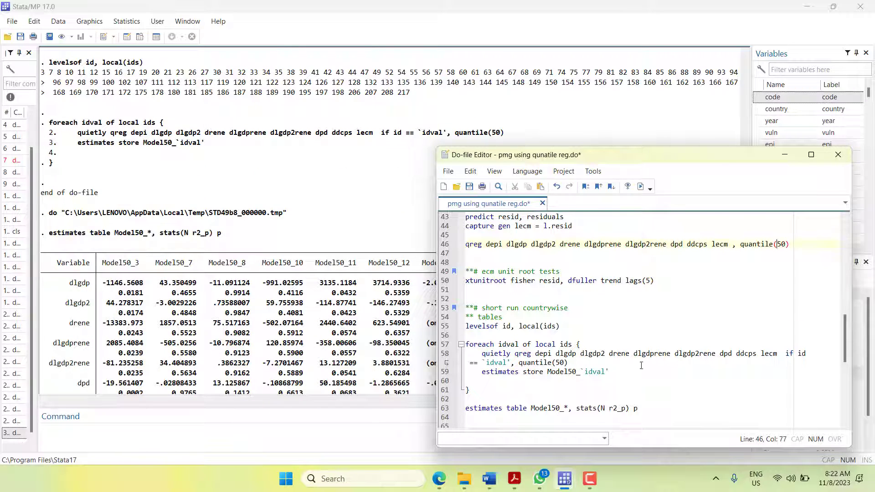
scroll(641, 365, down, 1)
scroll(641, 366, up, 6)
- Run the graphs ecm block, lines 65–81, with the postfile setup and country foreach loop
click(727, 343)
scroll(725, 344, down, 8)
scroll(722, 345, down, 4)
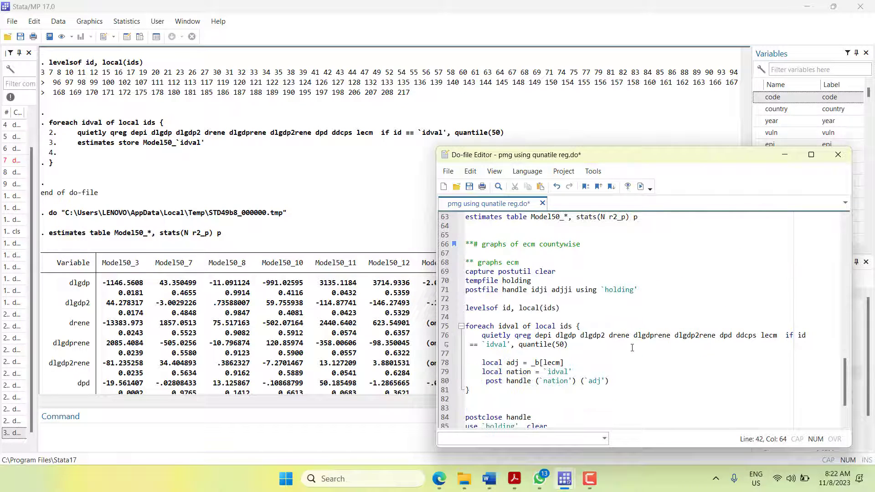
click(524, 235)
key(shift+Down)
key(shift+Down)
key(shift+Down)
key(shift+Down)
key(shift+Down)
key(shift+Down)
key(shift+Down)
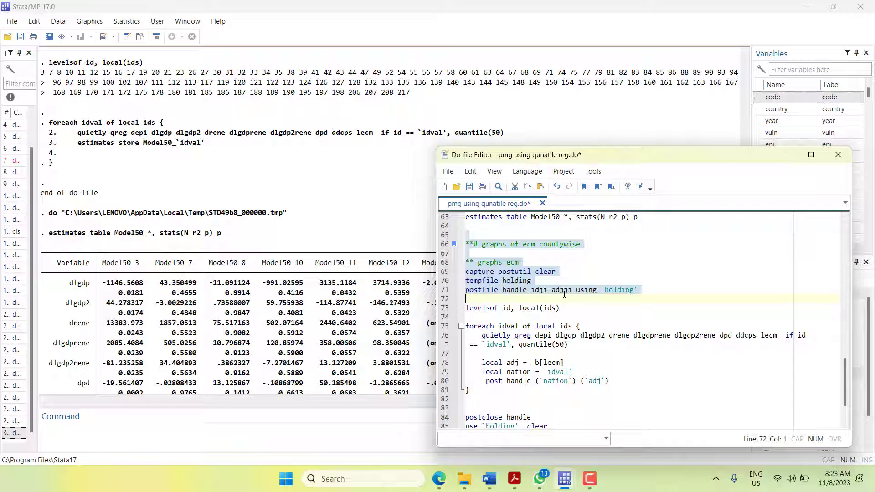
key(shift+Down)
key(shift+Down)
key(shift+Down)
key(shift+Down)
key(shift+Down)
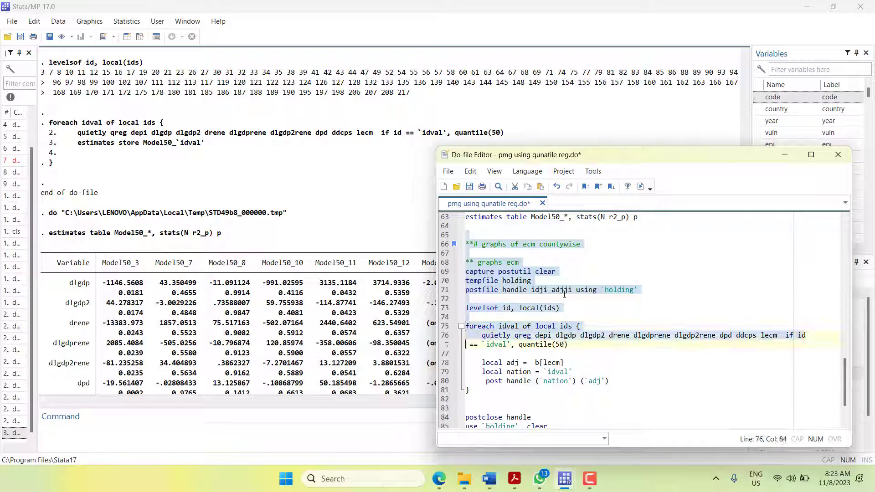
key(shift+Down)
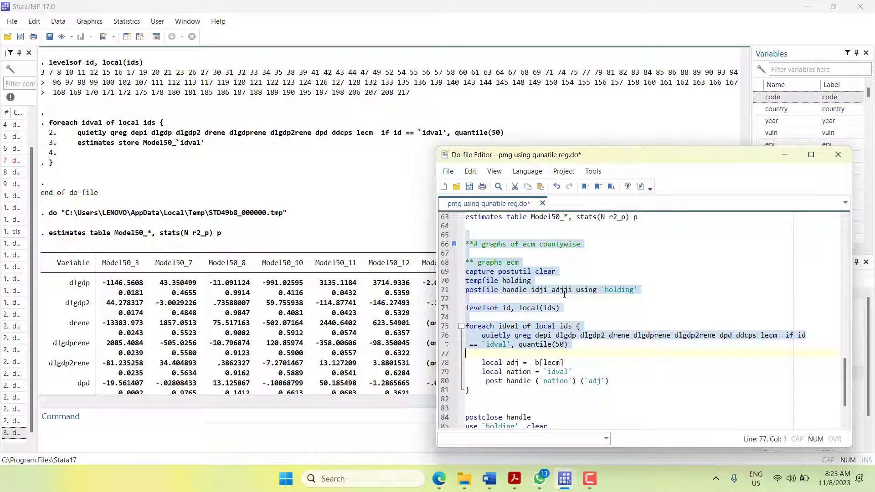
key(shift+Down)
key(shift+Down)
key(shift+Down)
key(shift+Down)
key(shift+Down)
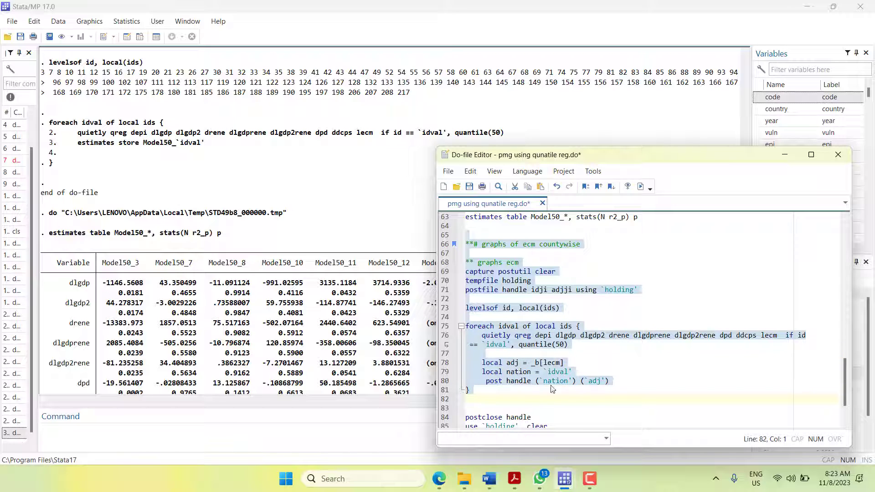
key(shift+Left)
click(640, 186)
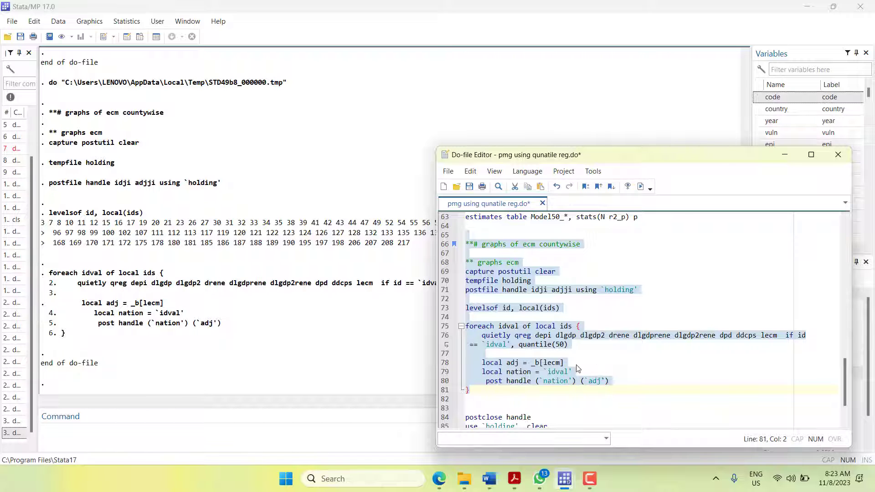
- Rerun lines 69–85 so postclose loads the holding dataset with idji and adjji
scroll(537, 378, down, 2)
drag(558, 372, 455, 360)
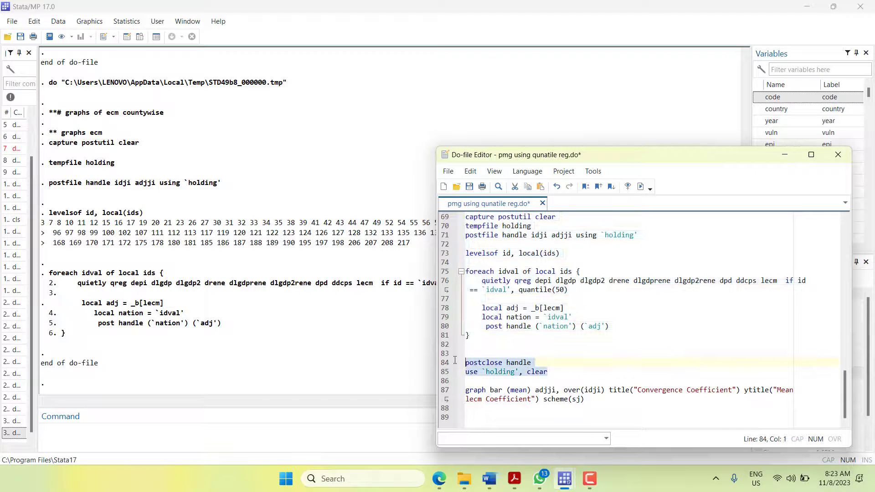
click(641, 187)
drag(575, 371, 455, 272)
click(433, 243)
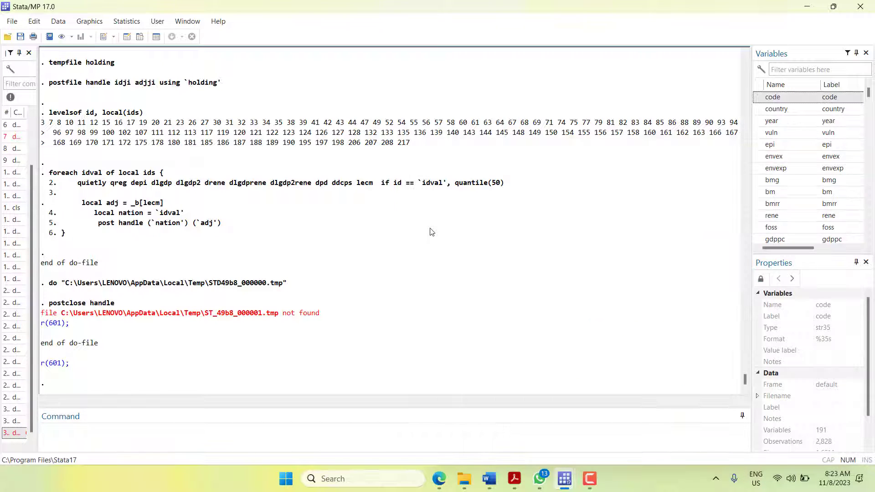
mouse_move(565, 478)
click(609, 435)
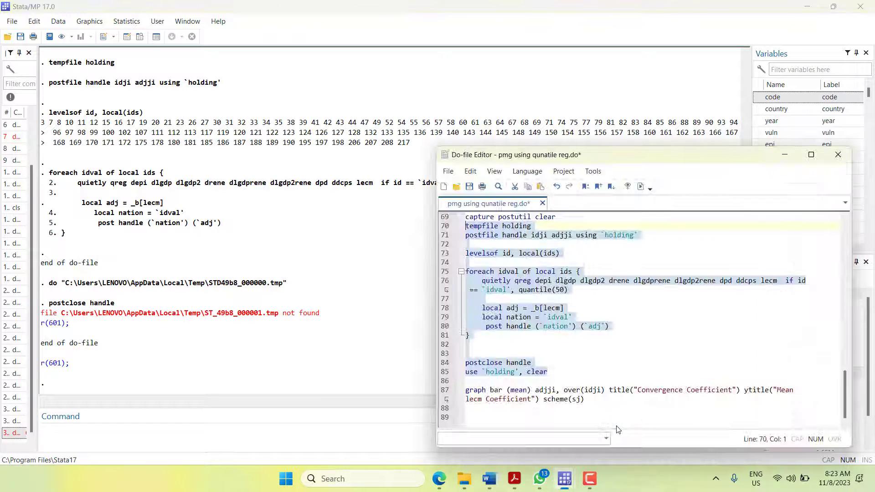
key(shift+Up)
key(shift+Up)
key(shift+Up)
key(shift+Up)
key(shift+Down)
click(641, 187)
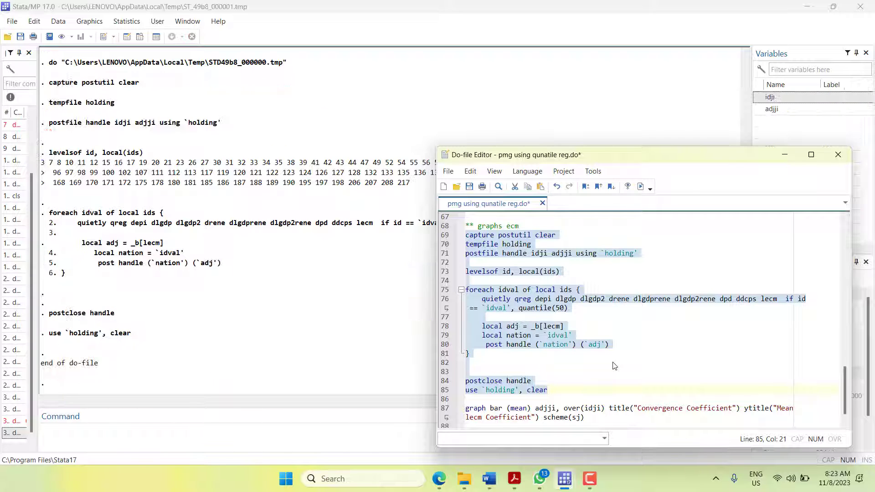
scroll(566, 369, down, 1)
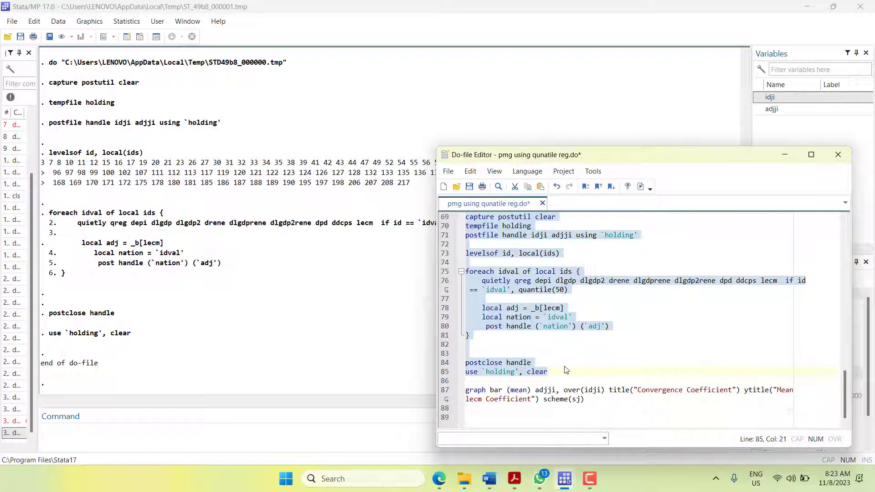
- Draw the Convergence Coefficient bar graph of mean lecm from line 87 and open the Graph Editor
click(446, 393)
click(641, 186)
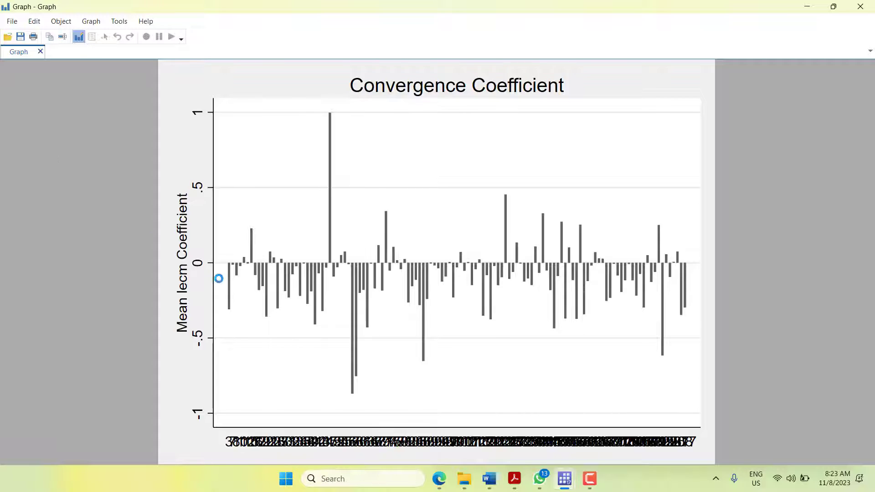
click(78, 36)
double_click(267, 432)
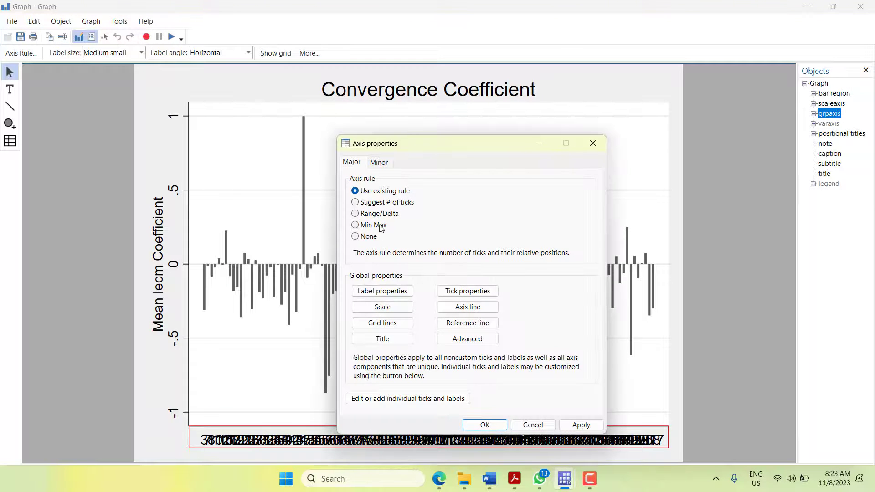
click(598, 142)
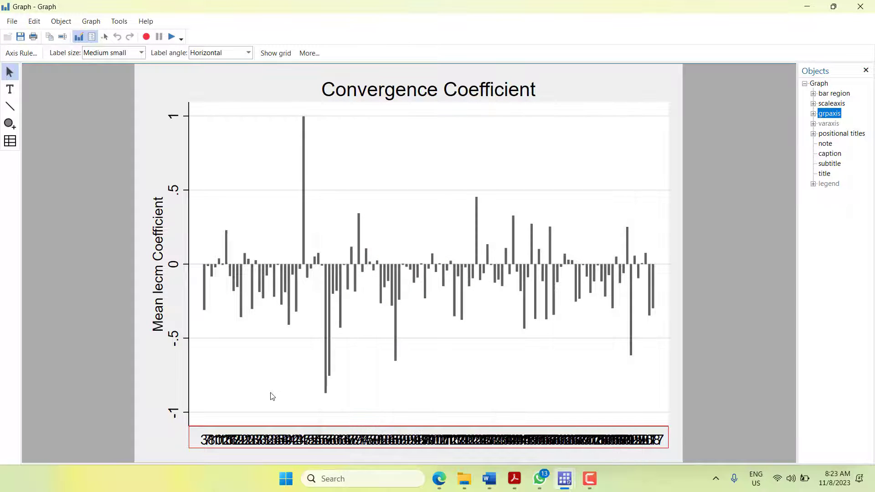
double_click(235, 441)
click(591, 145)
- Make the x-axis country labels Vertical and Tiny
click(248, 53)
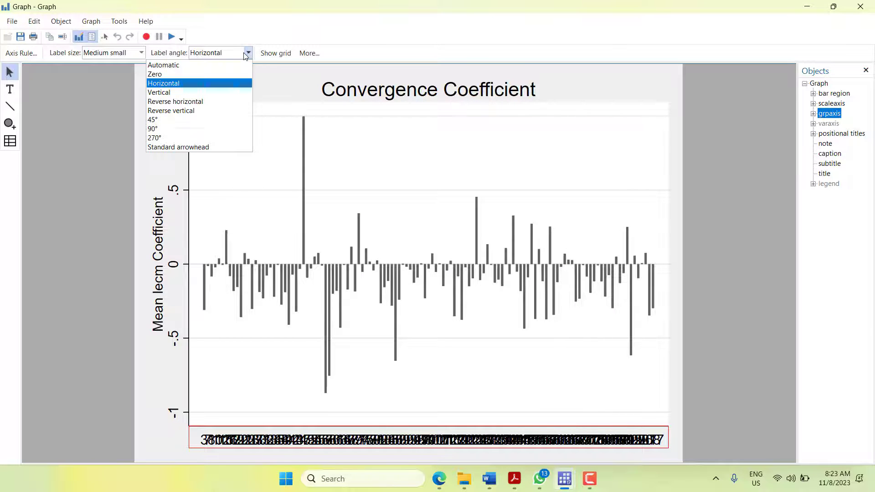
click(194, 91)
click(142, 54)
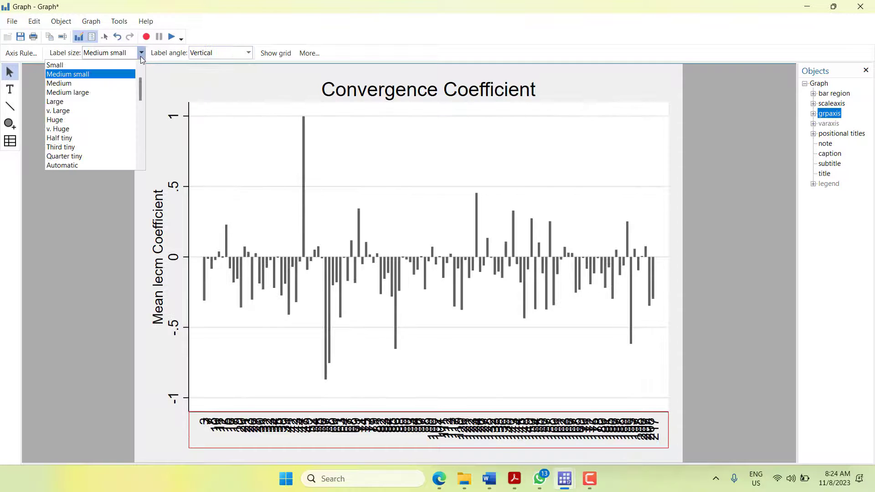
click(91, 64)
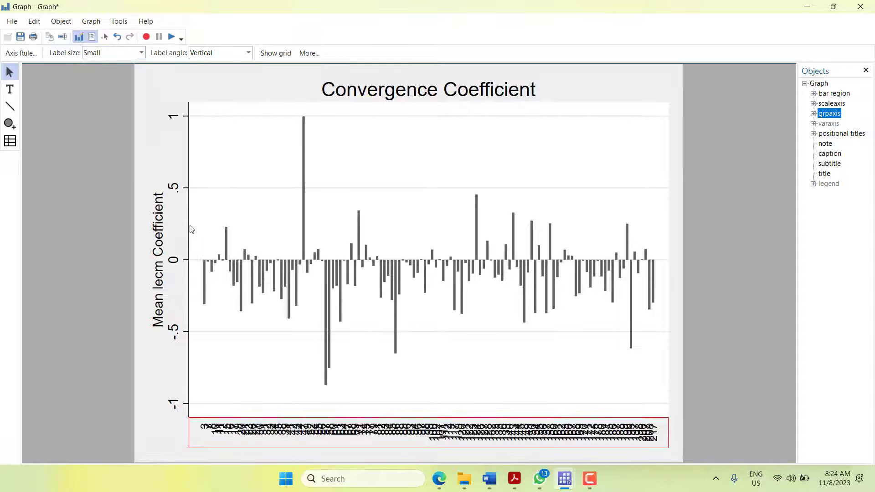
click(141, 52)
scroll(141, 61, up, 4)
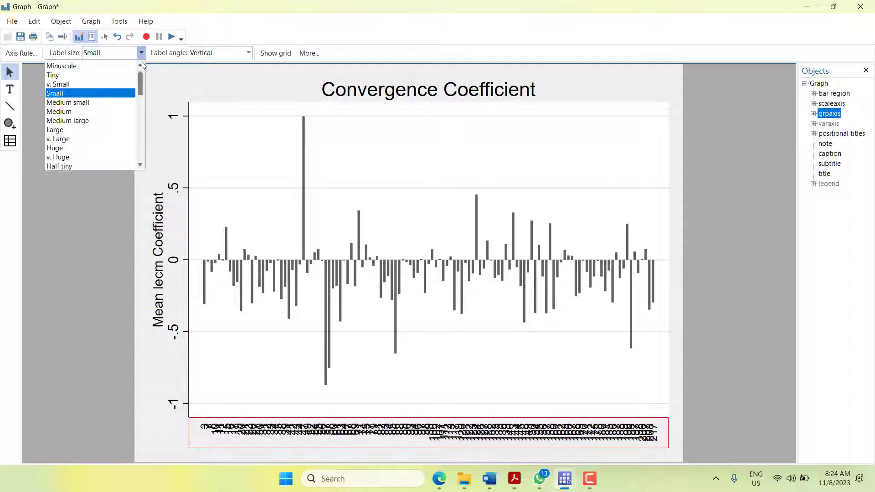
click(92, 83)
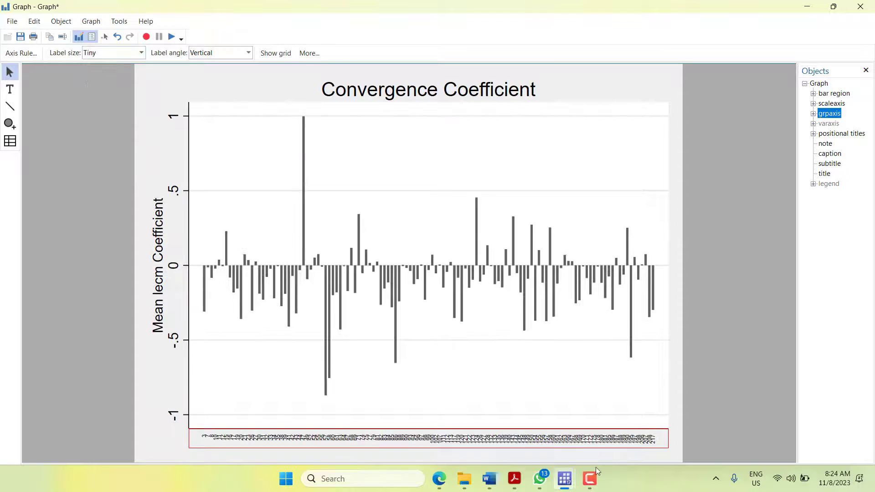
click(550, 382)
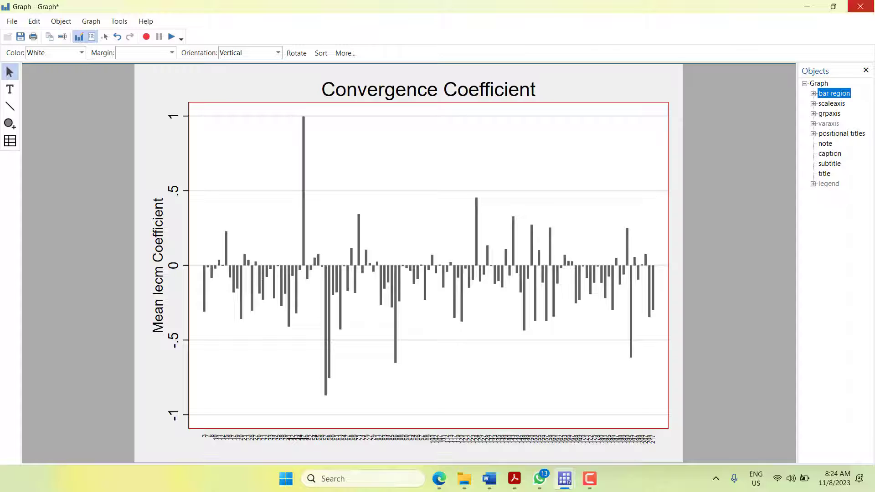
- Close the graph with Don't Save, then save pmg using qunatile reg.do
click(865, 9)
click(450, 283)
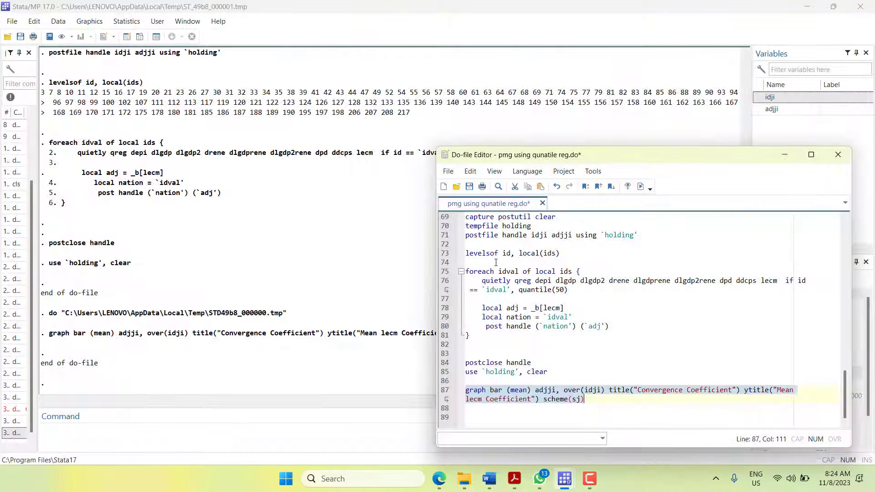
click(543, 280)
click(469, 186)
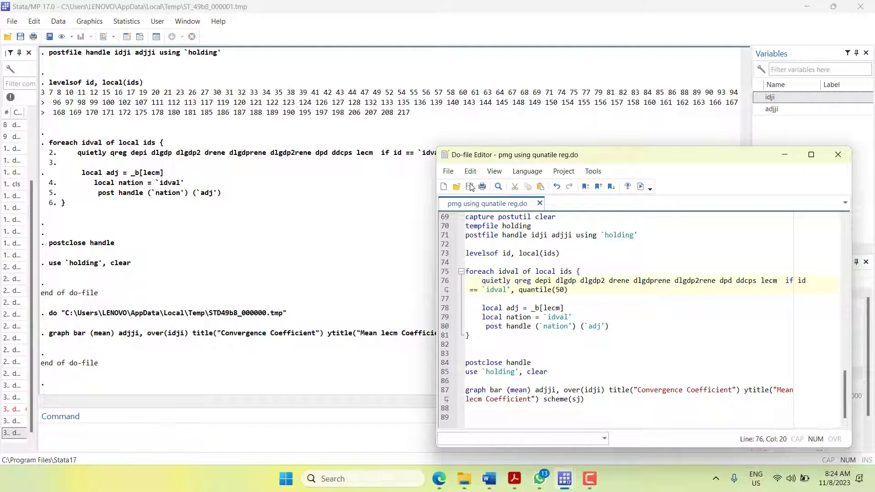